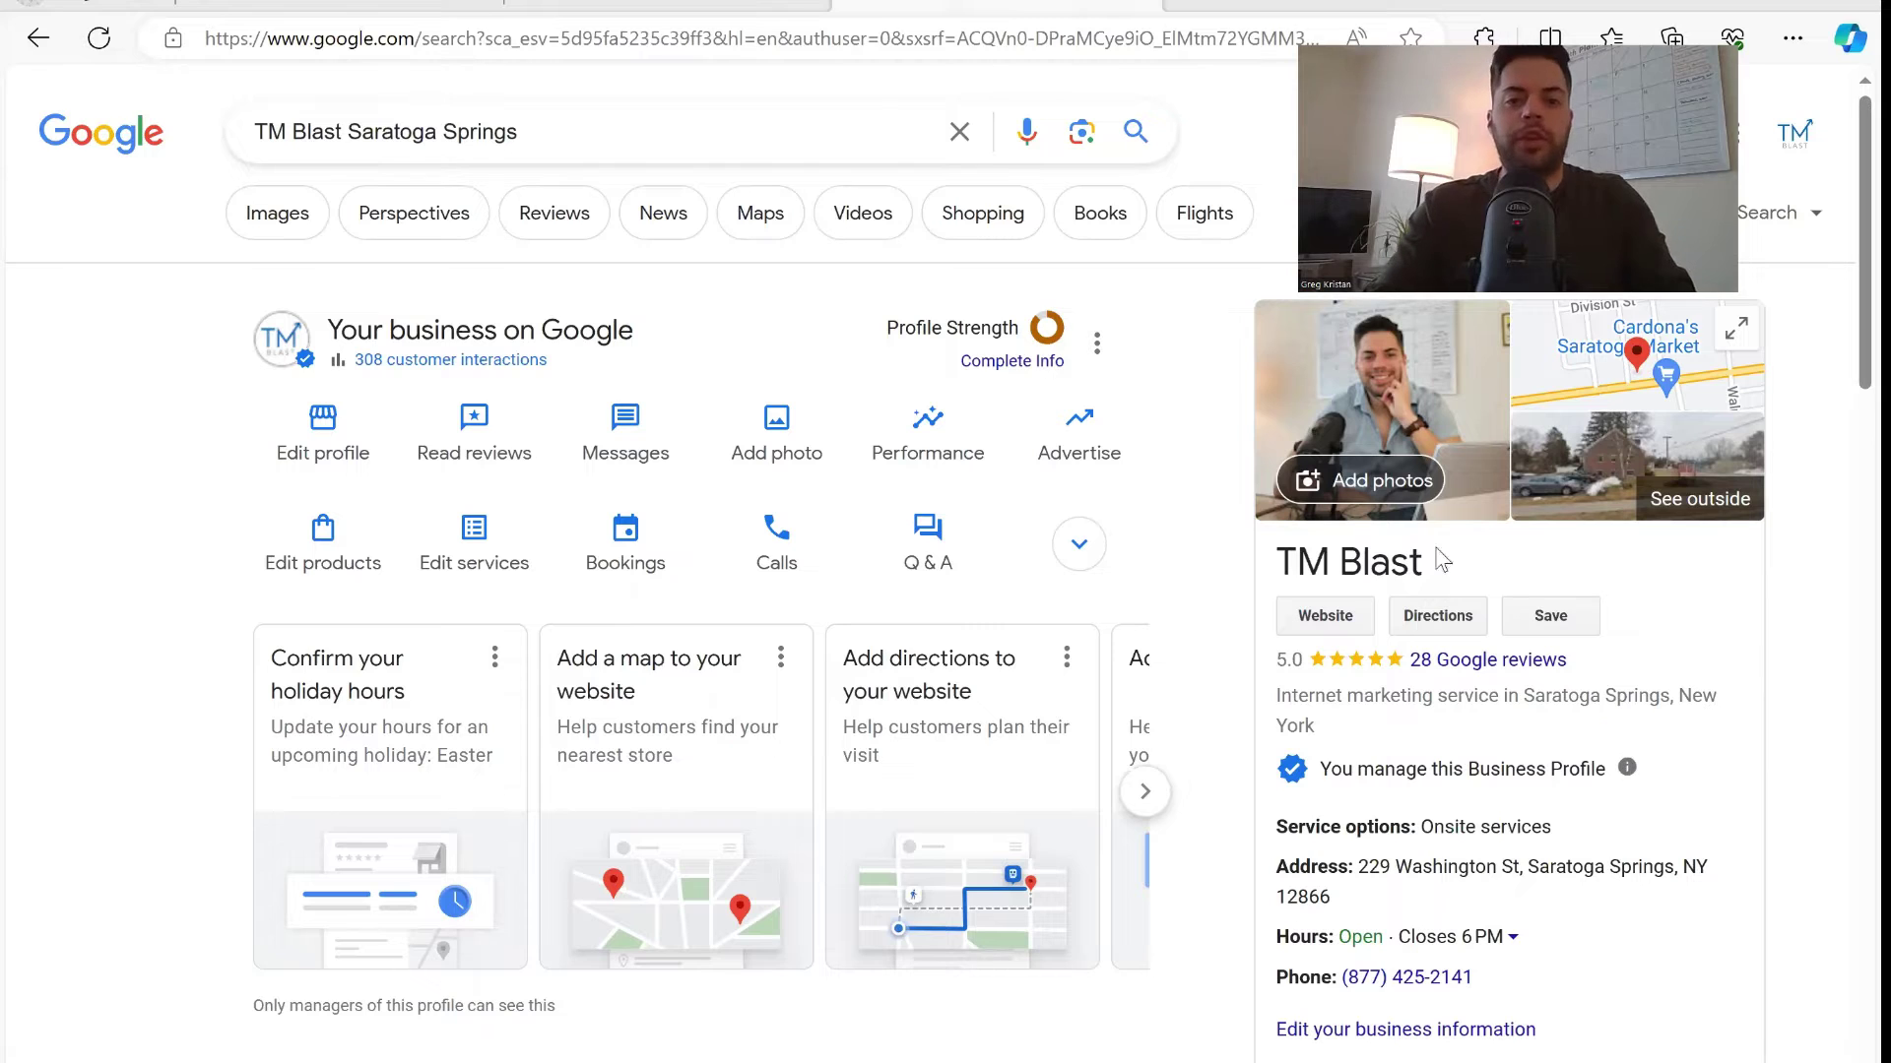
Open TM Blast's Performance report, showing 308 interactions for Oct 2023–Mar 2024.
{"action": "left_click", "coordinate": [925, 431]}
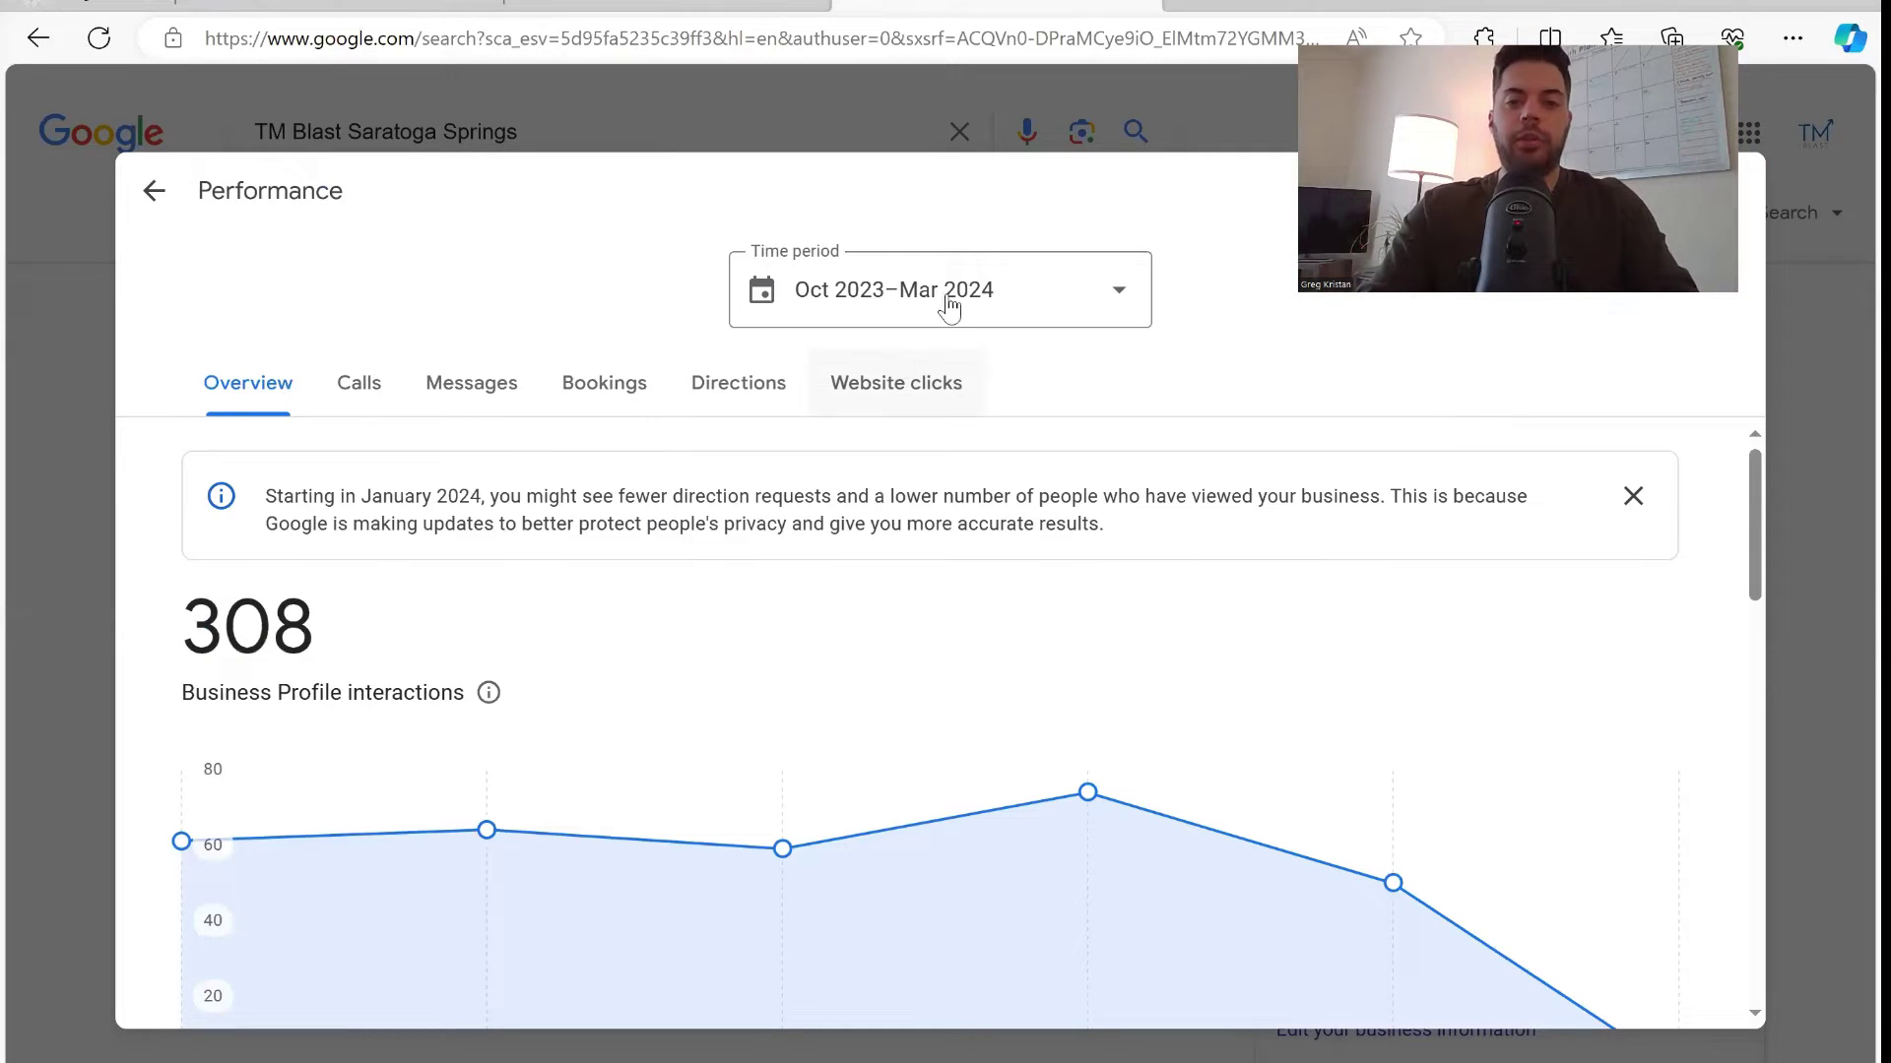
Set the performance time period to Oct 2023 – Feb 2024.
{"action": "left_click", "coordinate": [950, 308]}
{"action": "left_click", "coordinate": [810, 396]}
{"action": "left_click", "coordinate": [918, 492]}
{"action": "left_click", "coordinate": [1087, 581]}
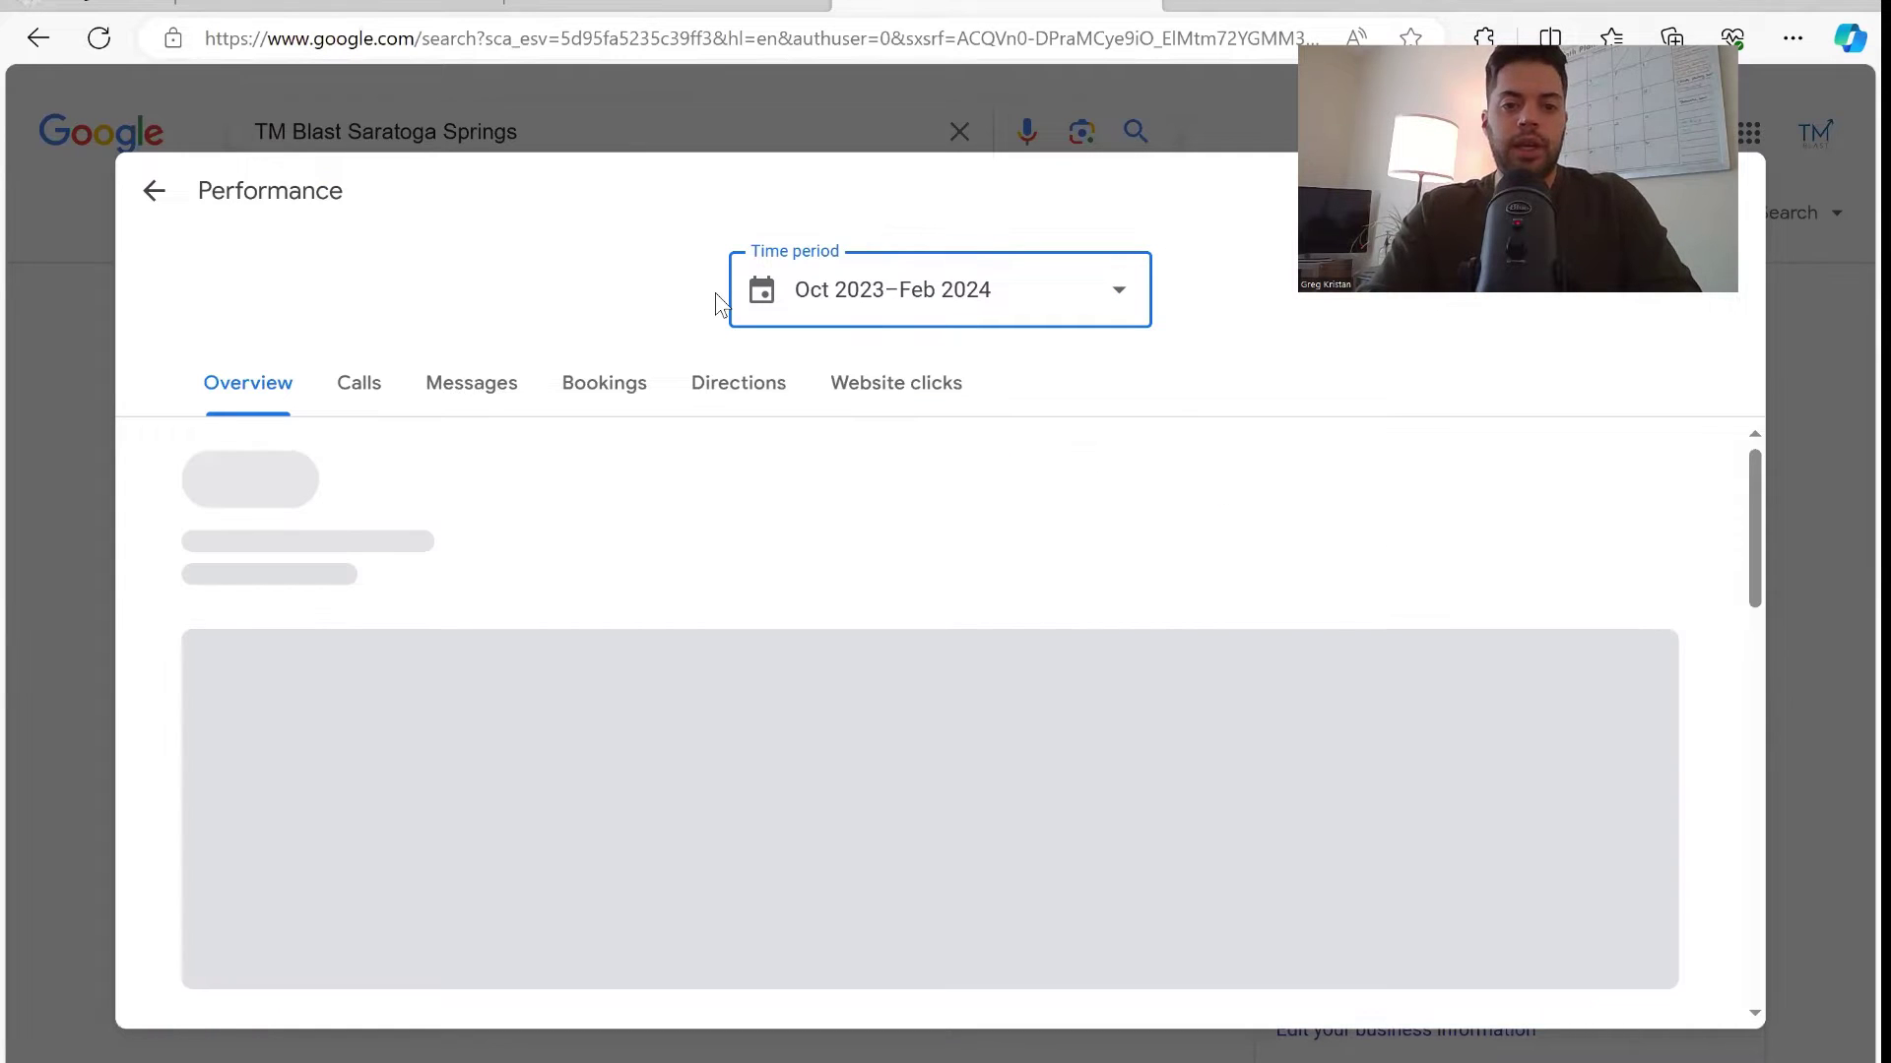
Scroll down to the device and Searches breakdown, led by 'seo' with 540.
{"action": "scroll", "coordinate": [828, 624], "scroll_direction": "down", "scroll_amount": 3}
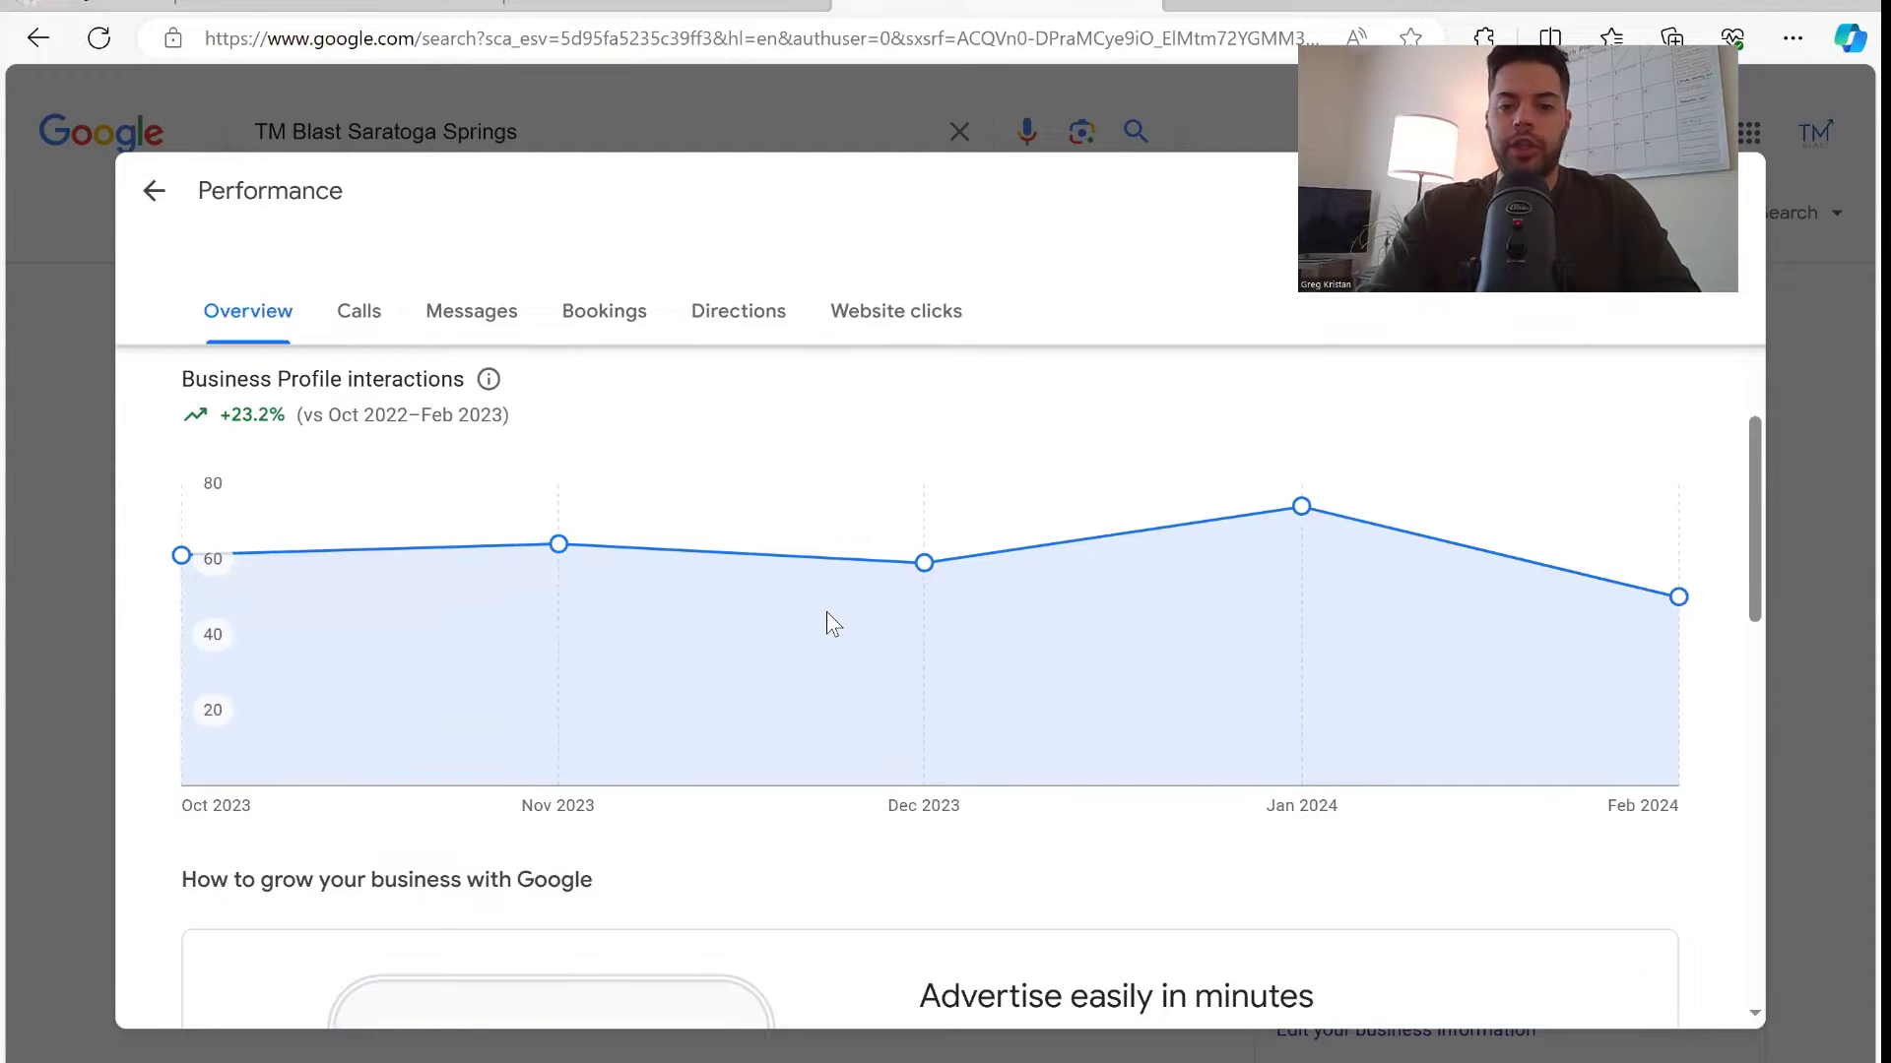
{"action": "scroll", "coordinate": [827, 623], "scroll_direction": "down", "scroll_amount": 8}
{"action": "scroll", "coordinate": [827, 623], "scroll_direction": "down", "scroll_amount": 3}
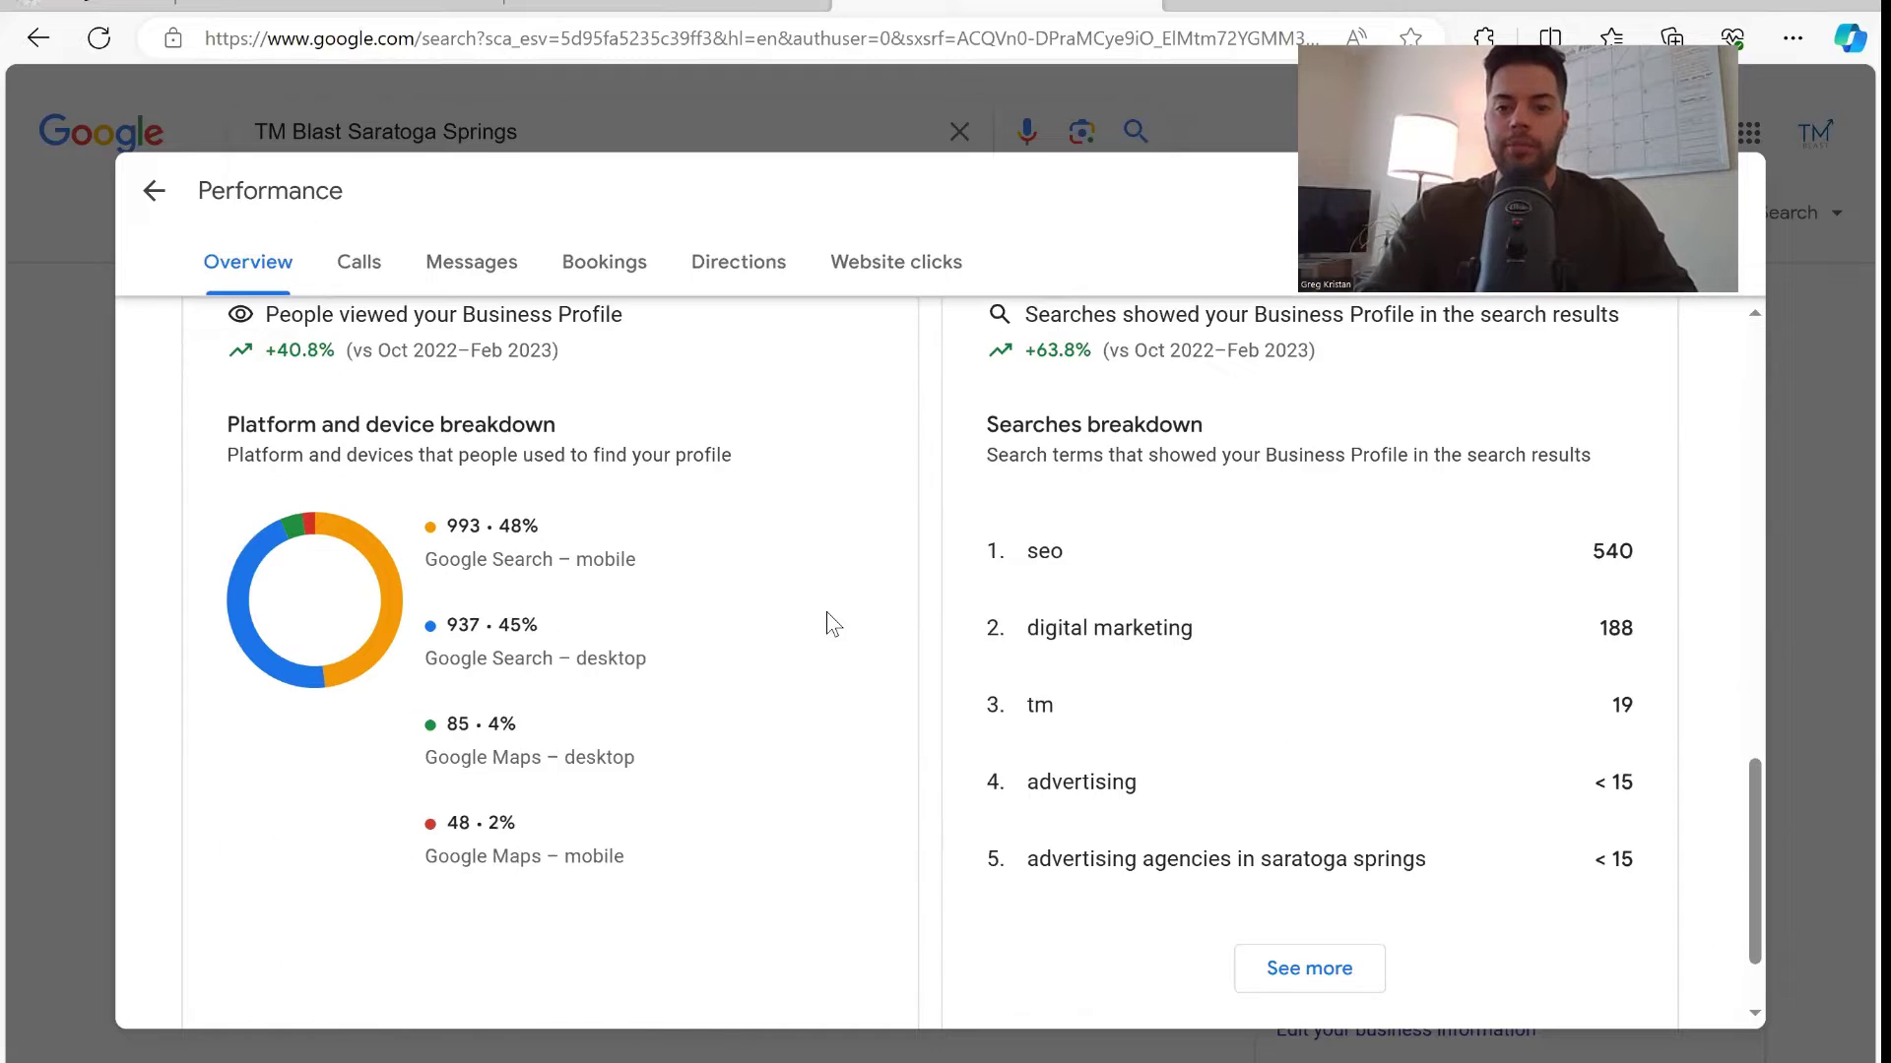
{"action": "scroll", "coordinate": [827, 624], "scroll_direction": "up", "scroll_amount": 2}
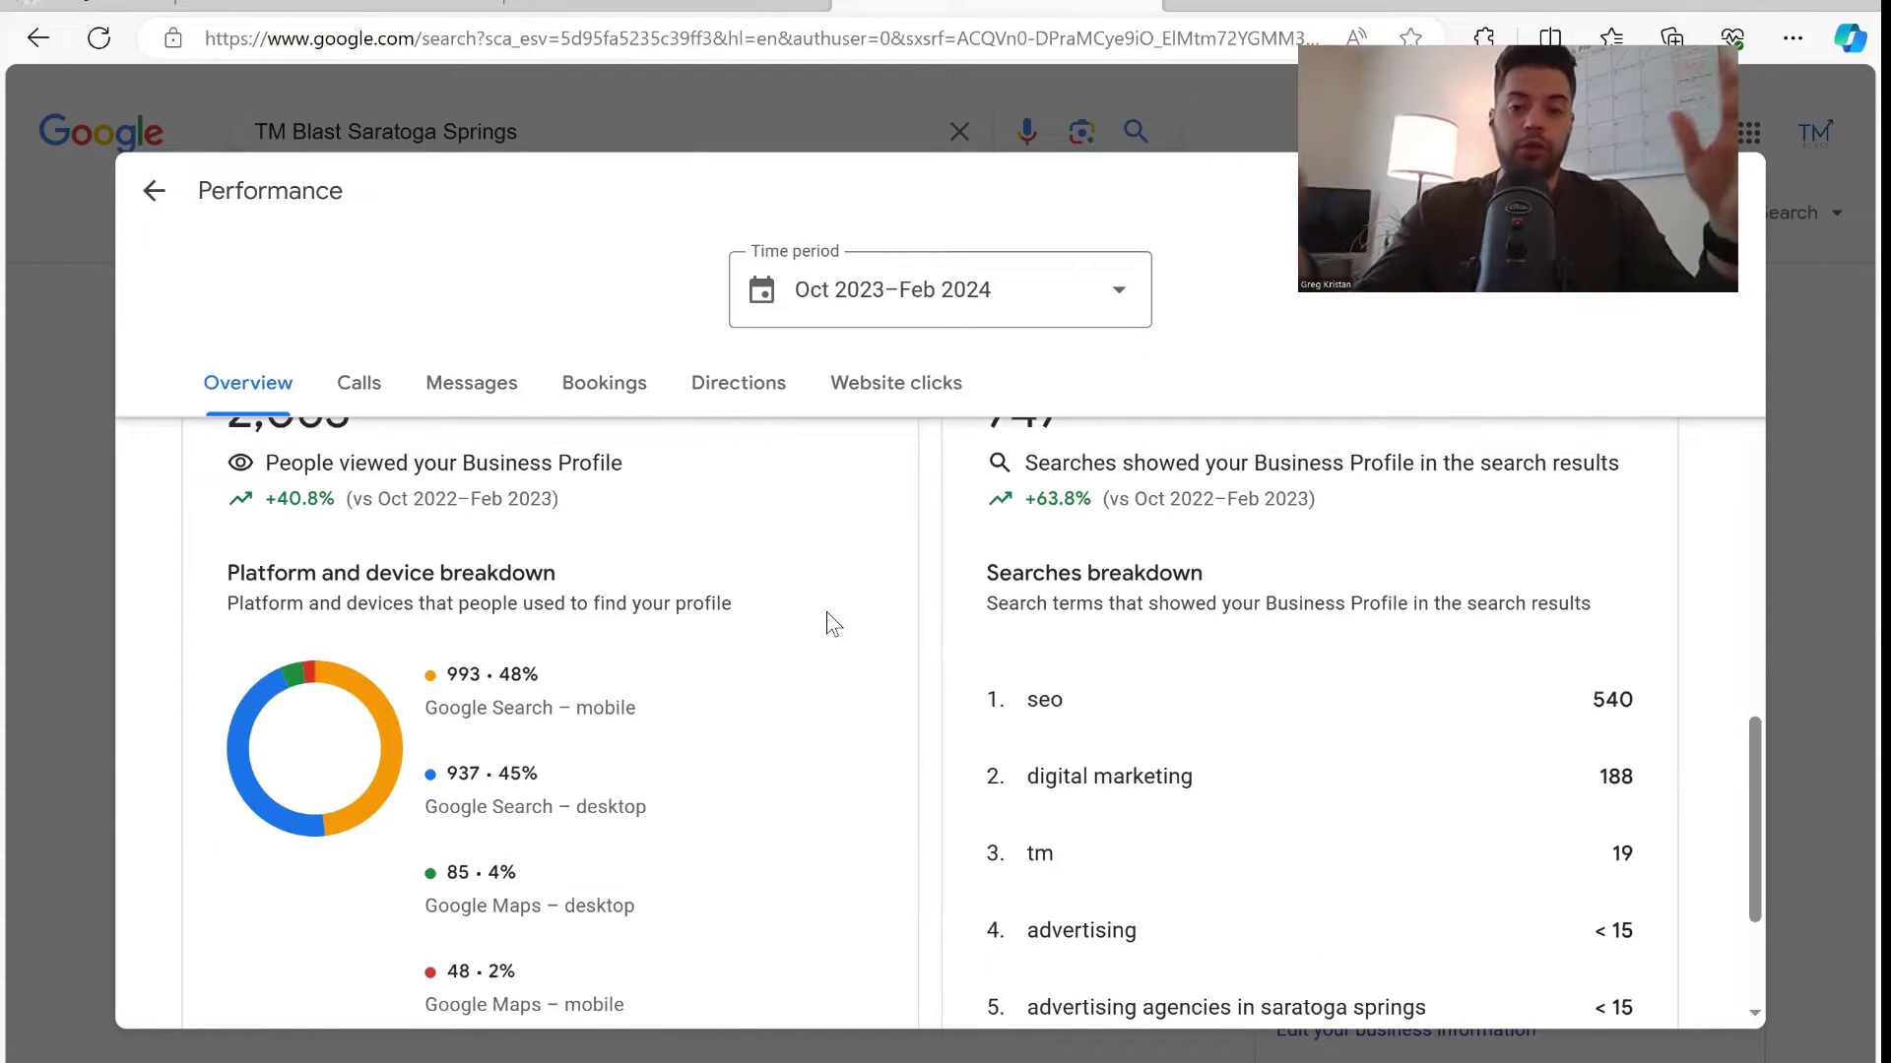
{"action": "scroll", "coordinate": [1302, 637], "scroll_direction": "down", "scroll_amount": 1}
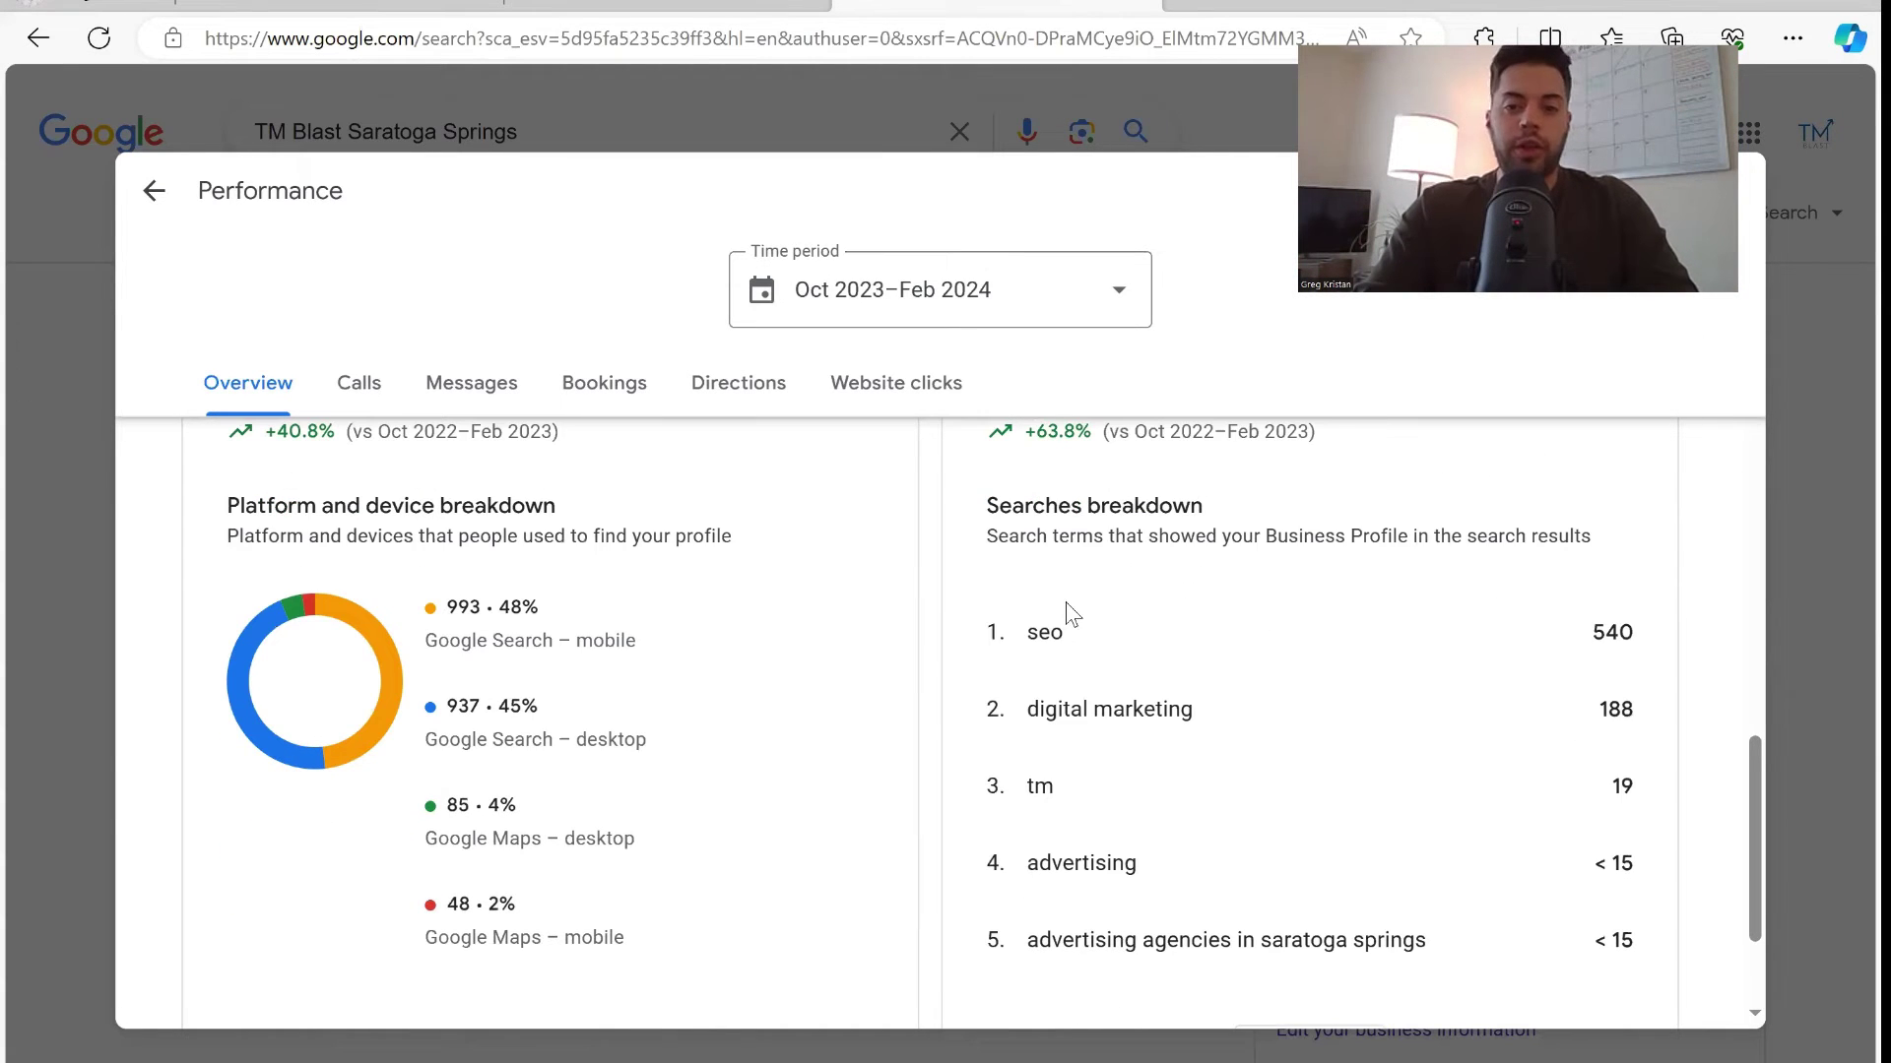
{"action": "scroll", "coordinate": [1073, 611], "scroll_direction": "down", "scroll_amount": 1}
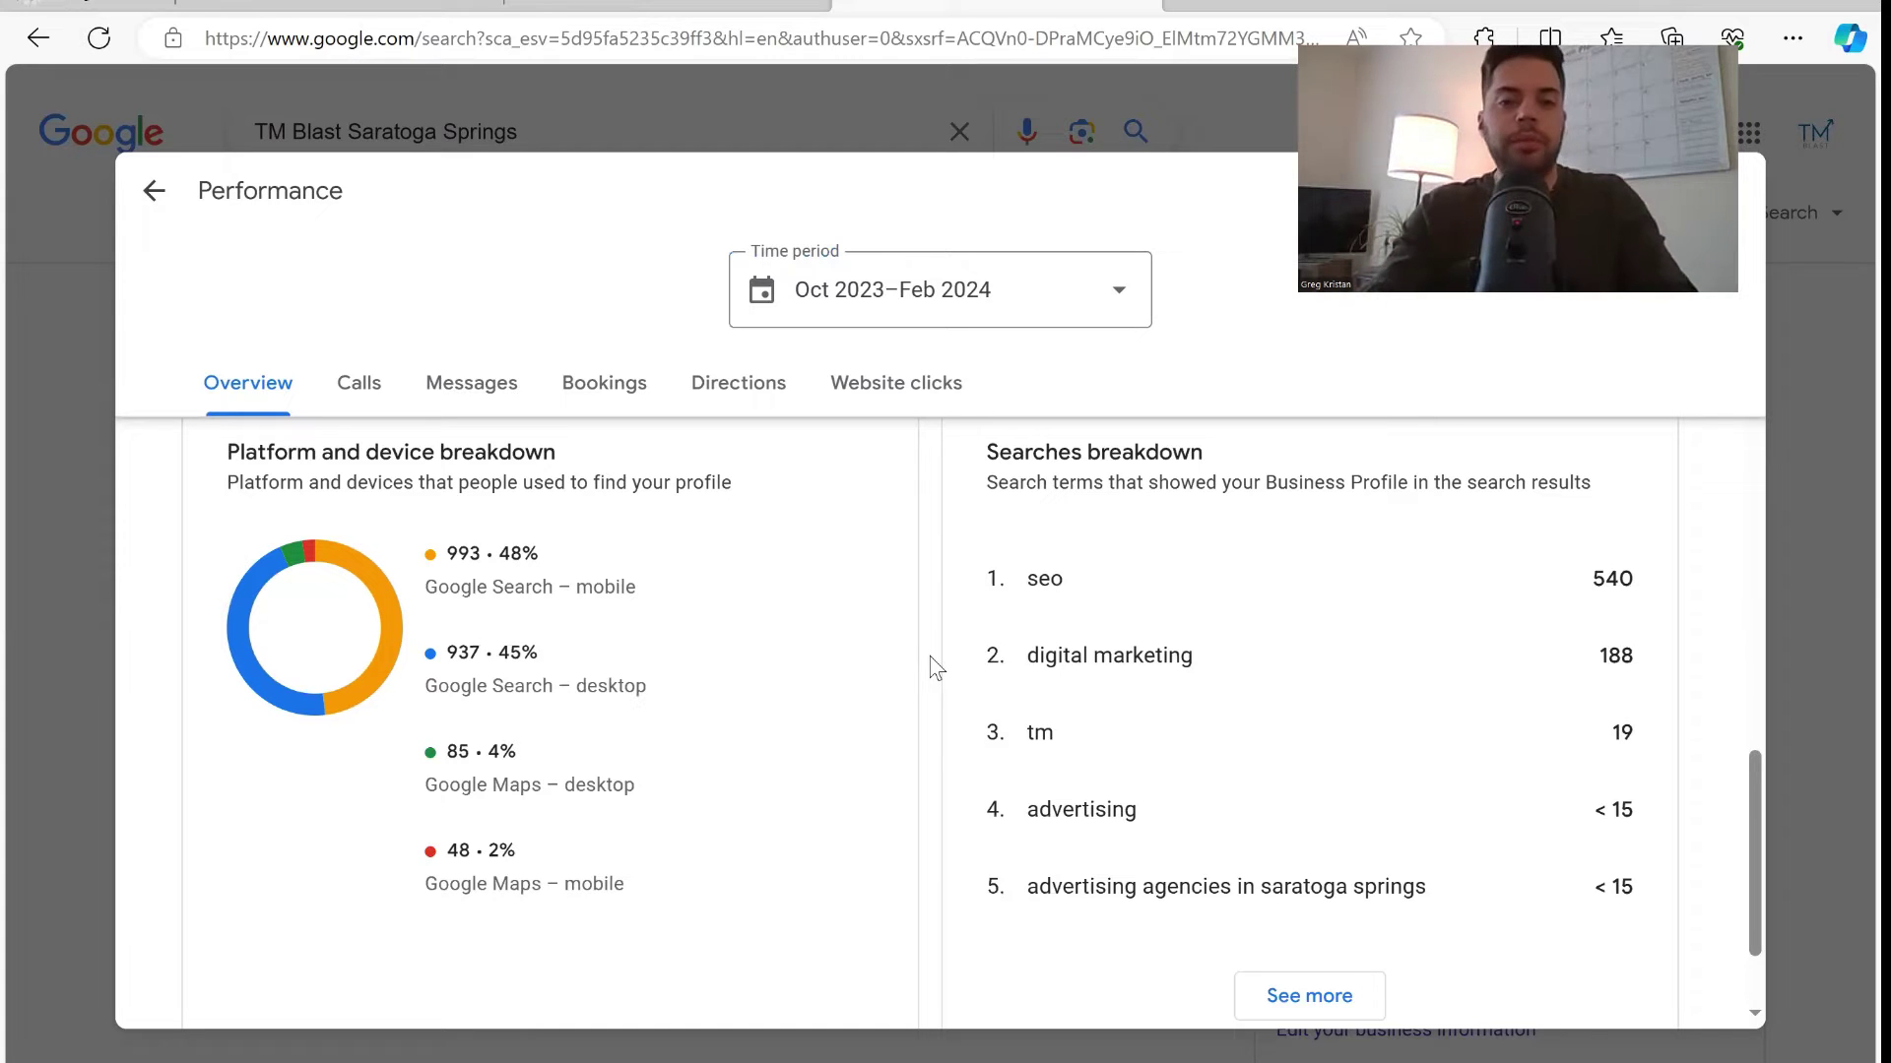
Review the Local Falcon digital marketing scan, then return to Google's 'TM Blast Saratoga Springs' results.
{"action": "left_click", "coordinate": [604, 7]}
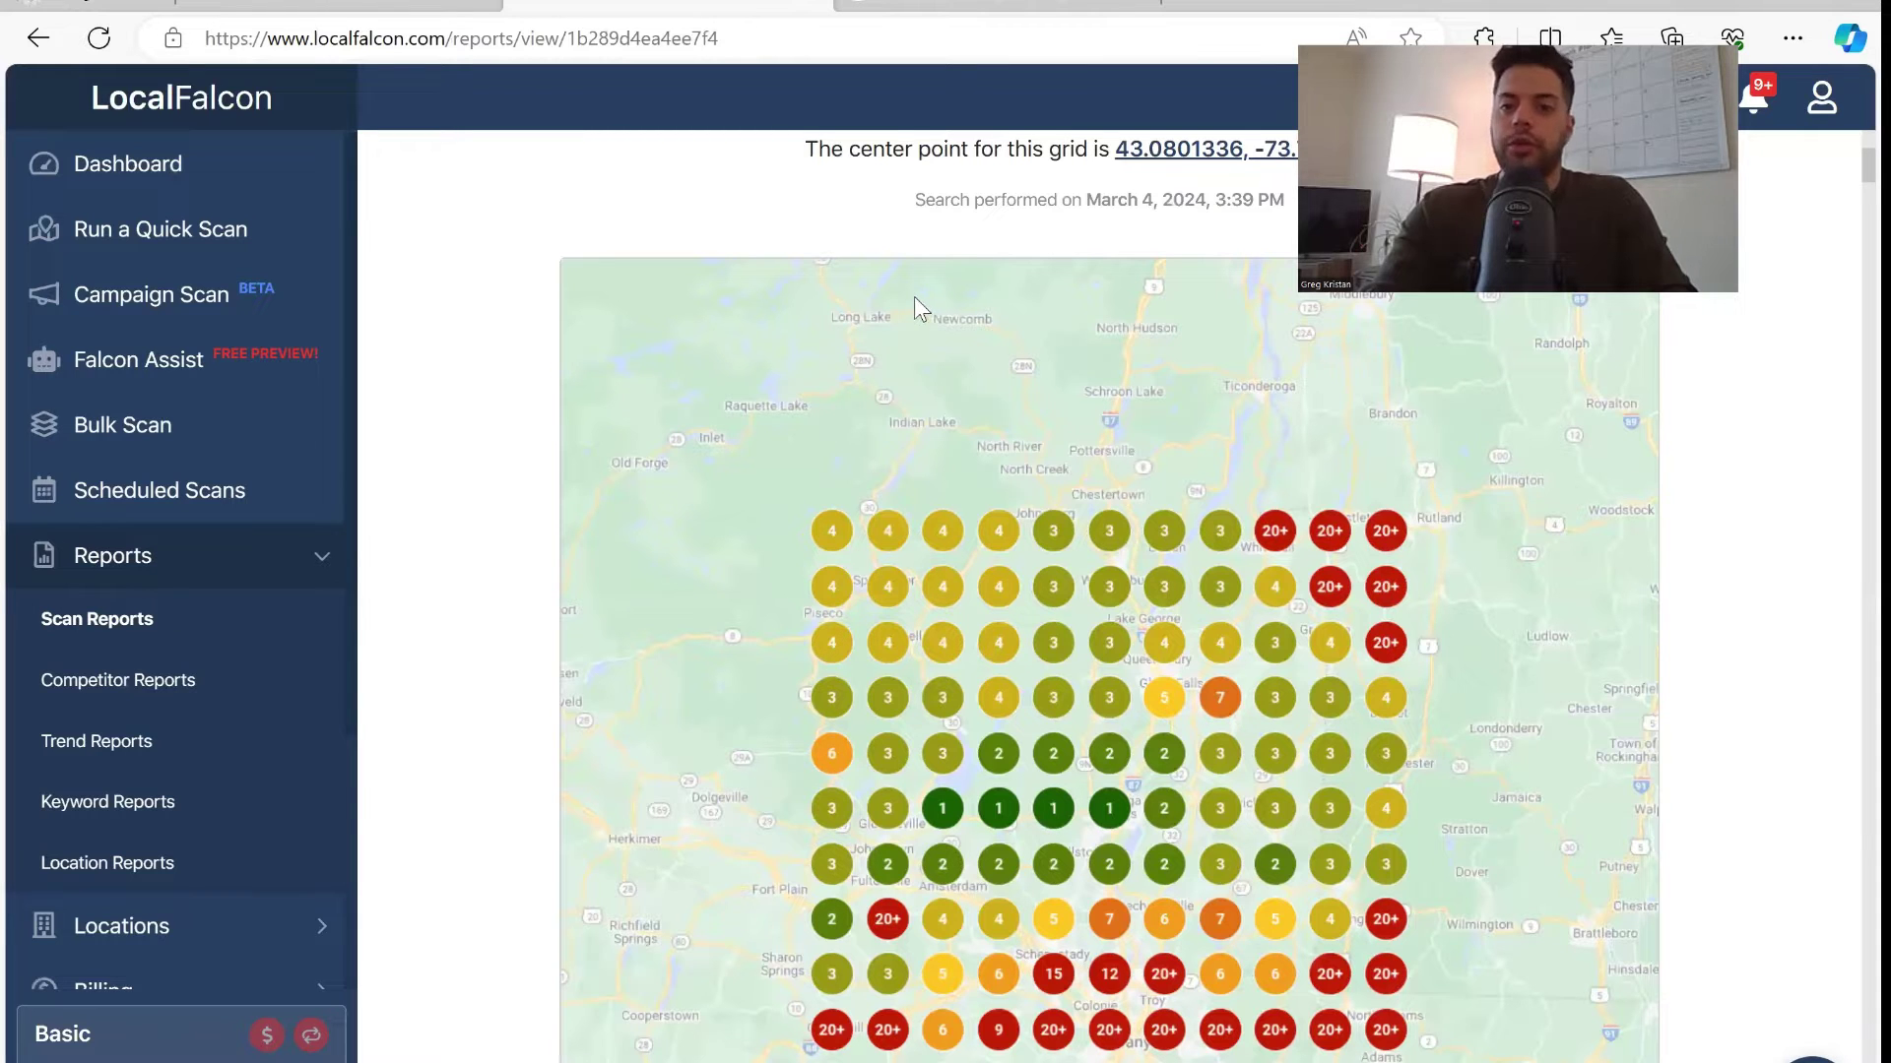
{"action": "scroll", "coordinate": [914, 297], "scroll_direction": "up", "scroll_amount": 5}
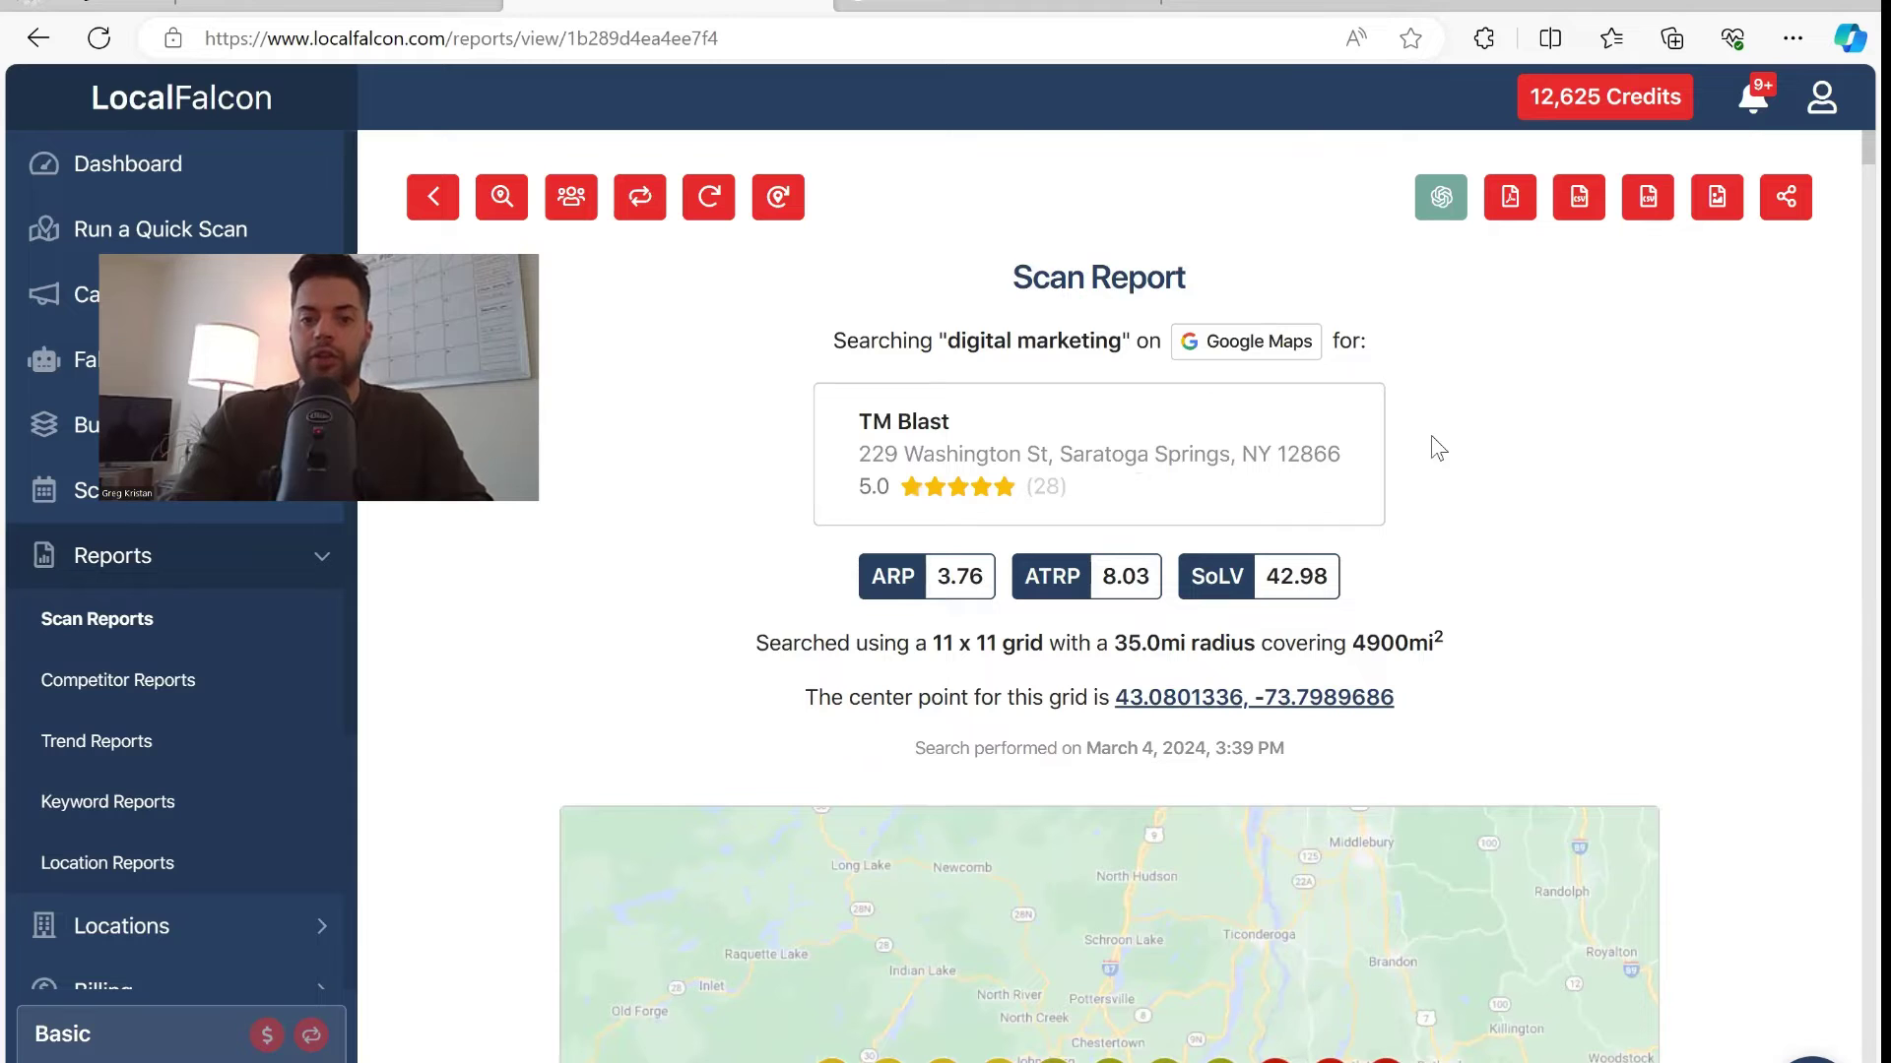
{"action": "scroll", "coordinate": [1428, 438], "scroll_direction": "down", "scroll_amount": 1}
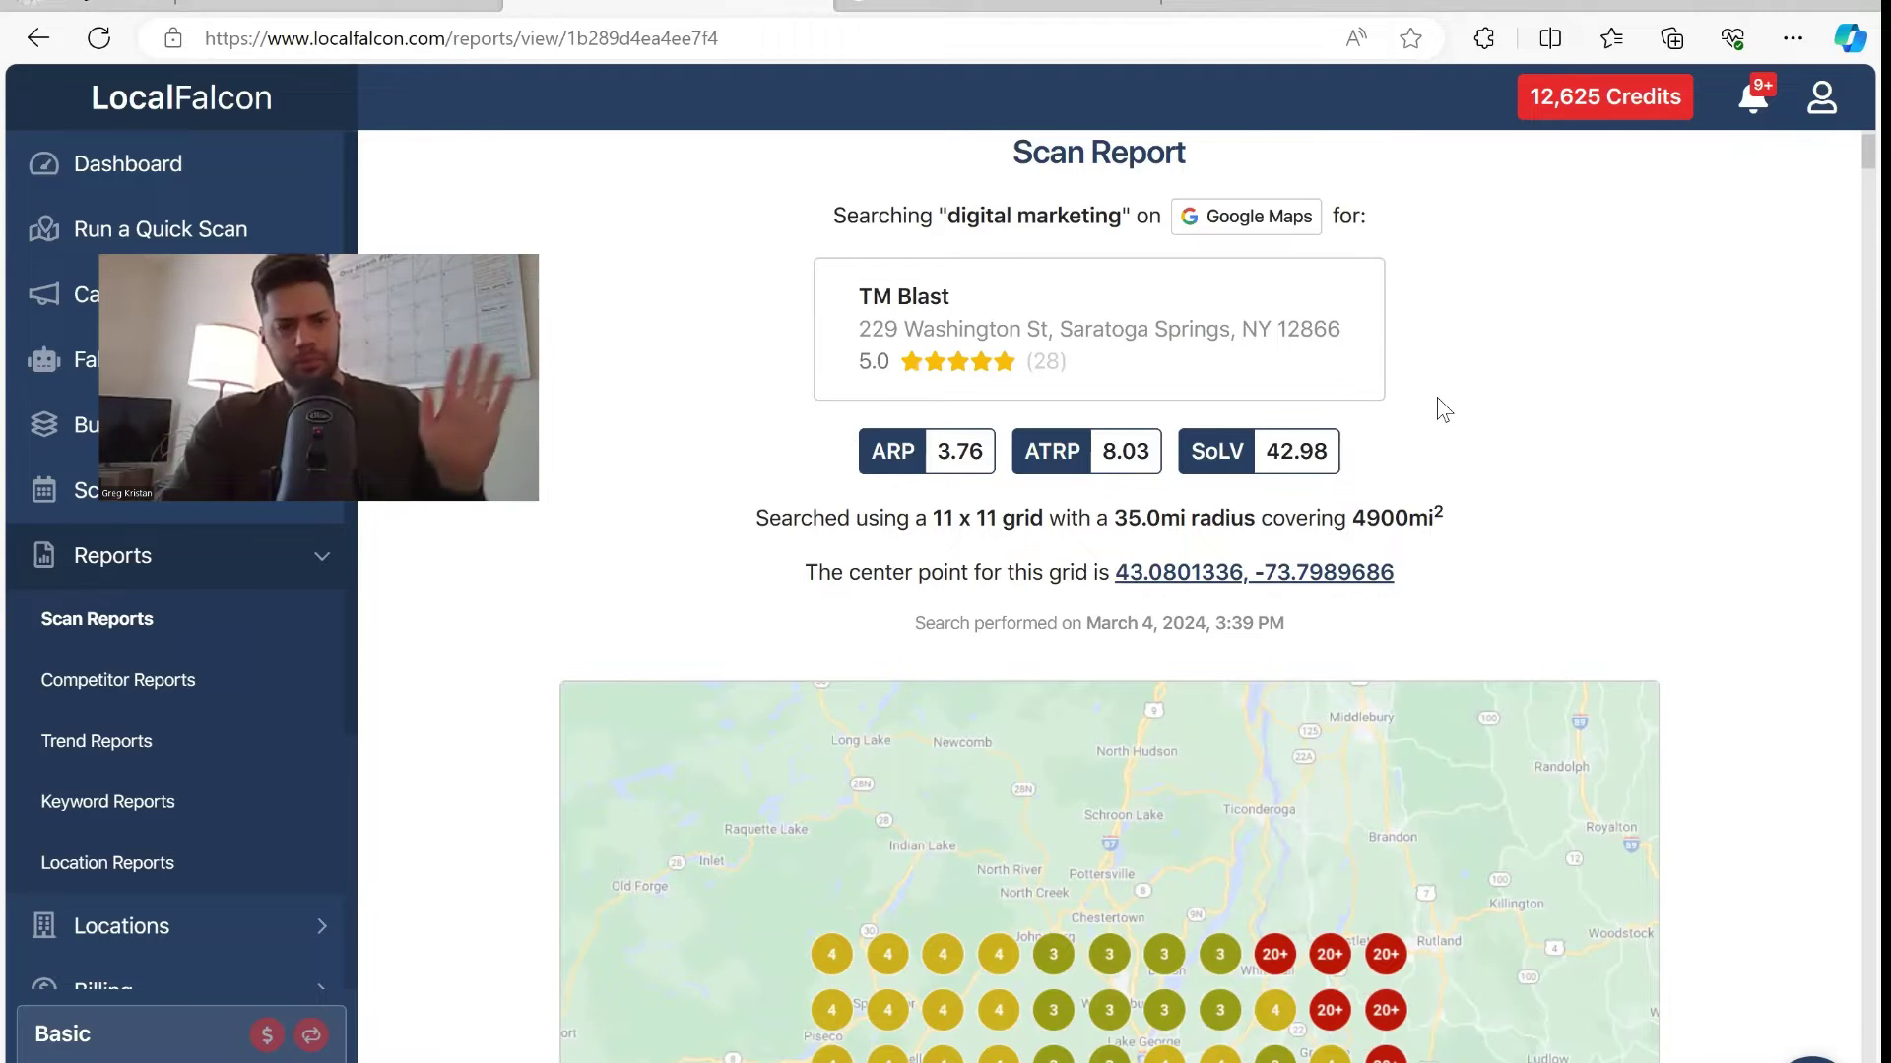
{"action": "left_click", "coordinate": [930, 4]}
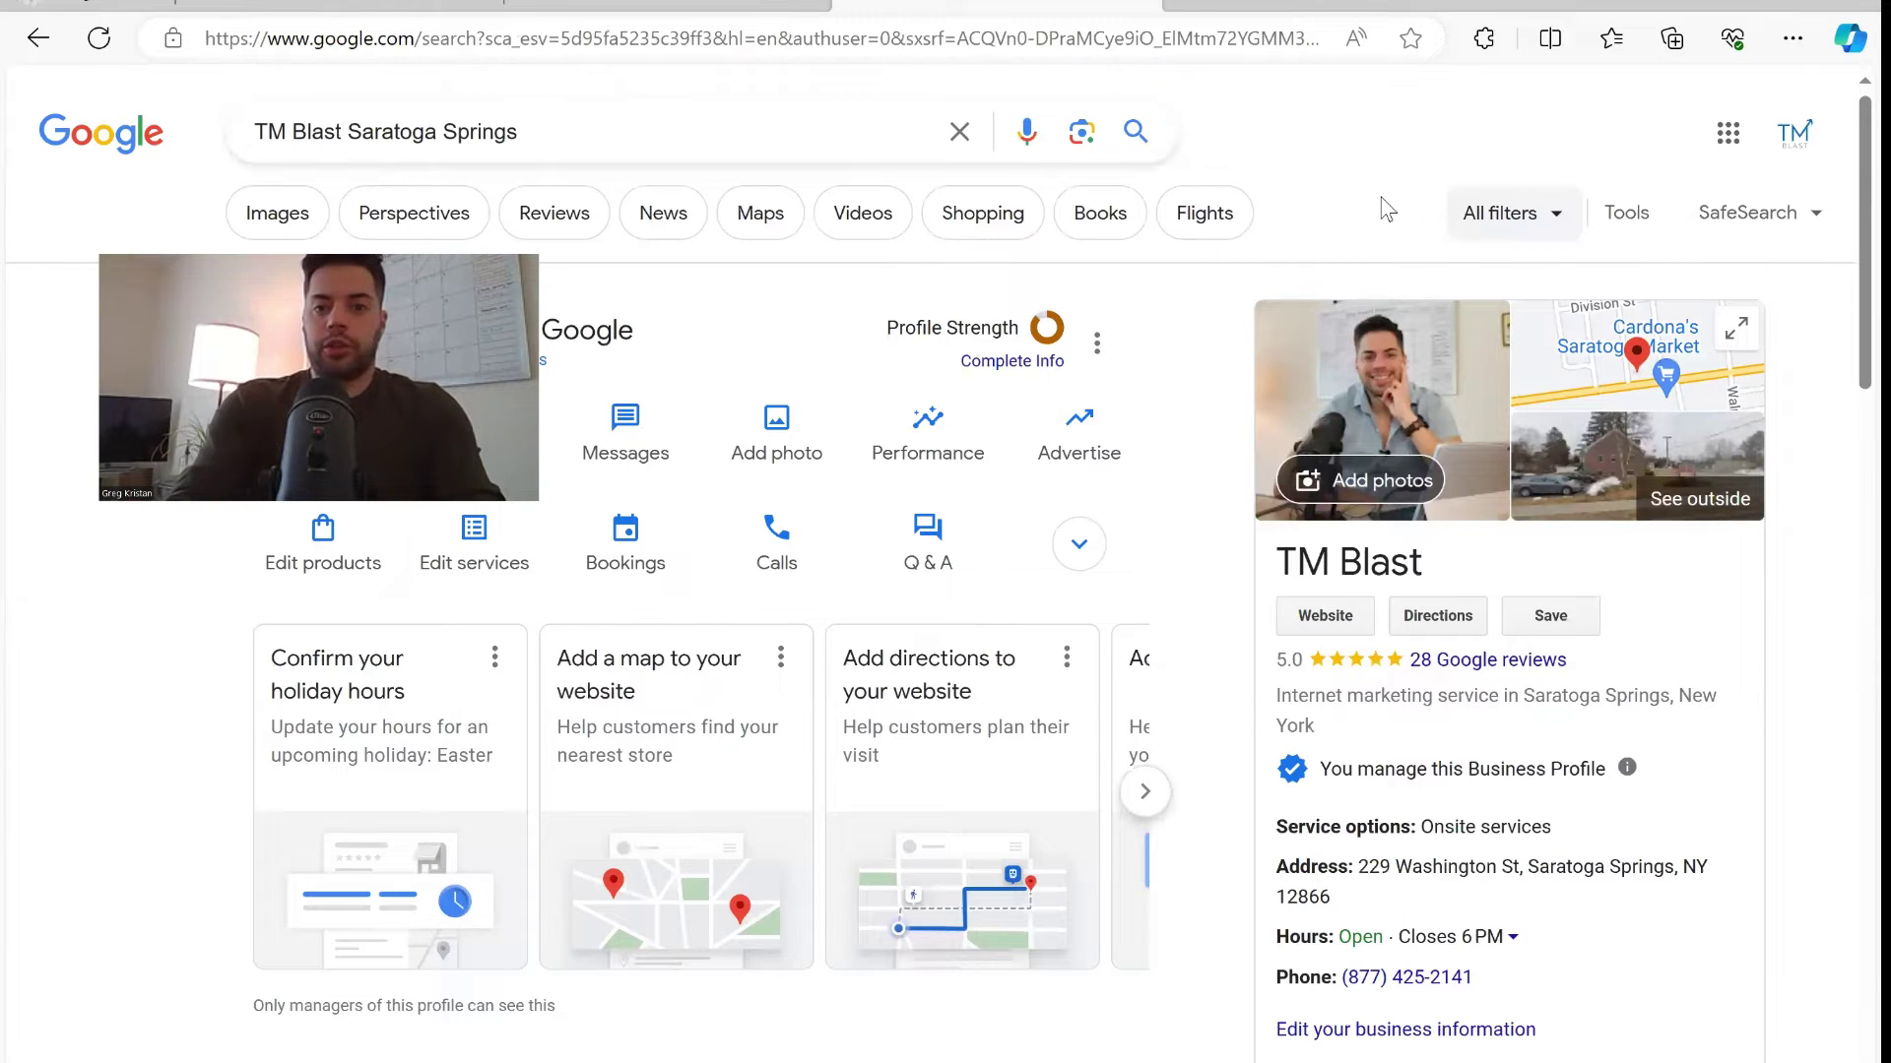
{"action": "key", "text": "ctrl+f"}
{"action": "type", "text": "digital"}
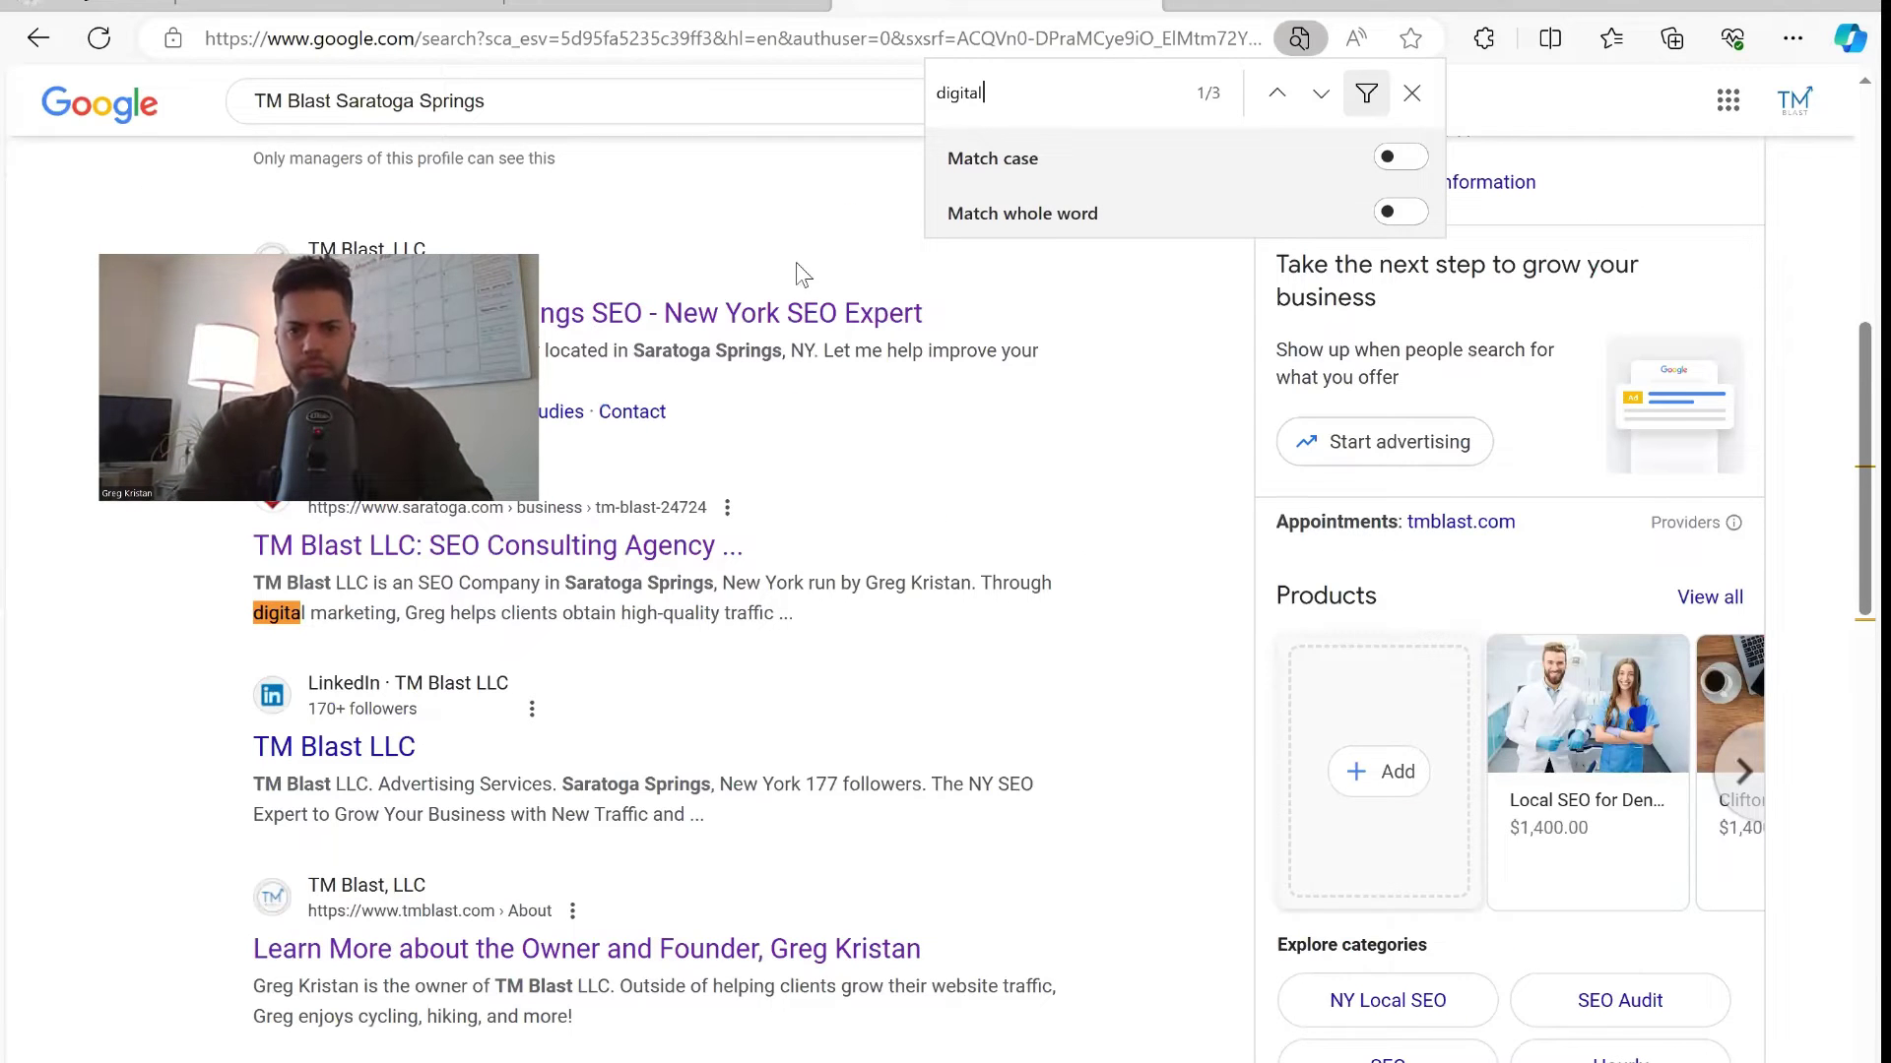
{"action": "type", "text": " mar"}
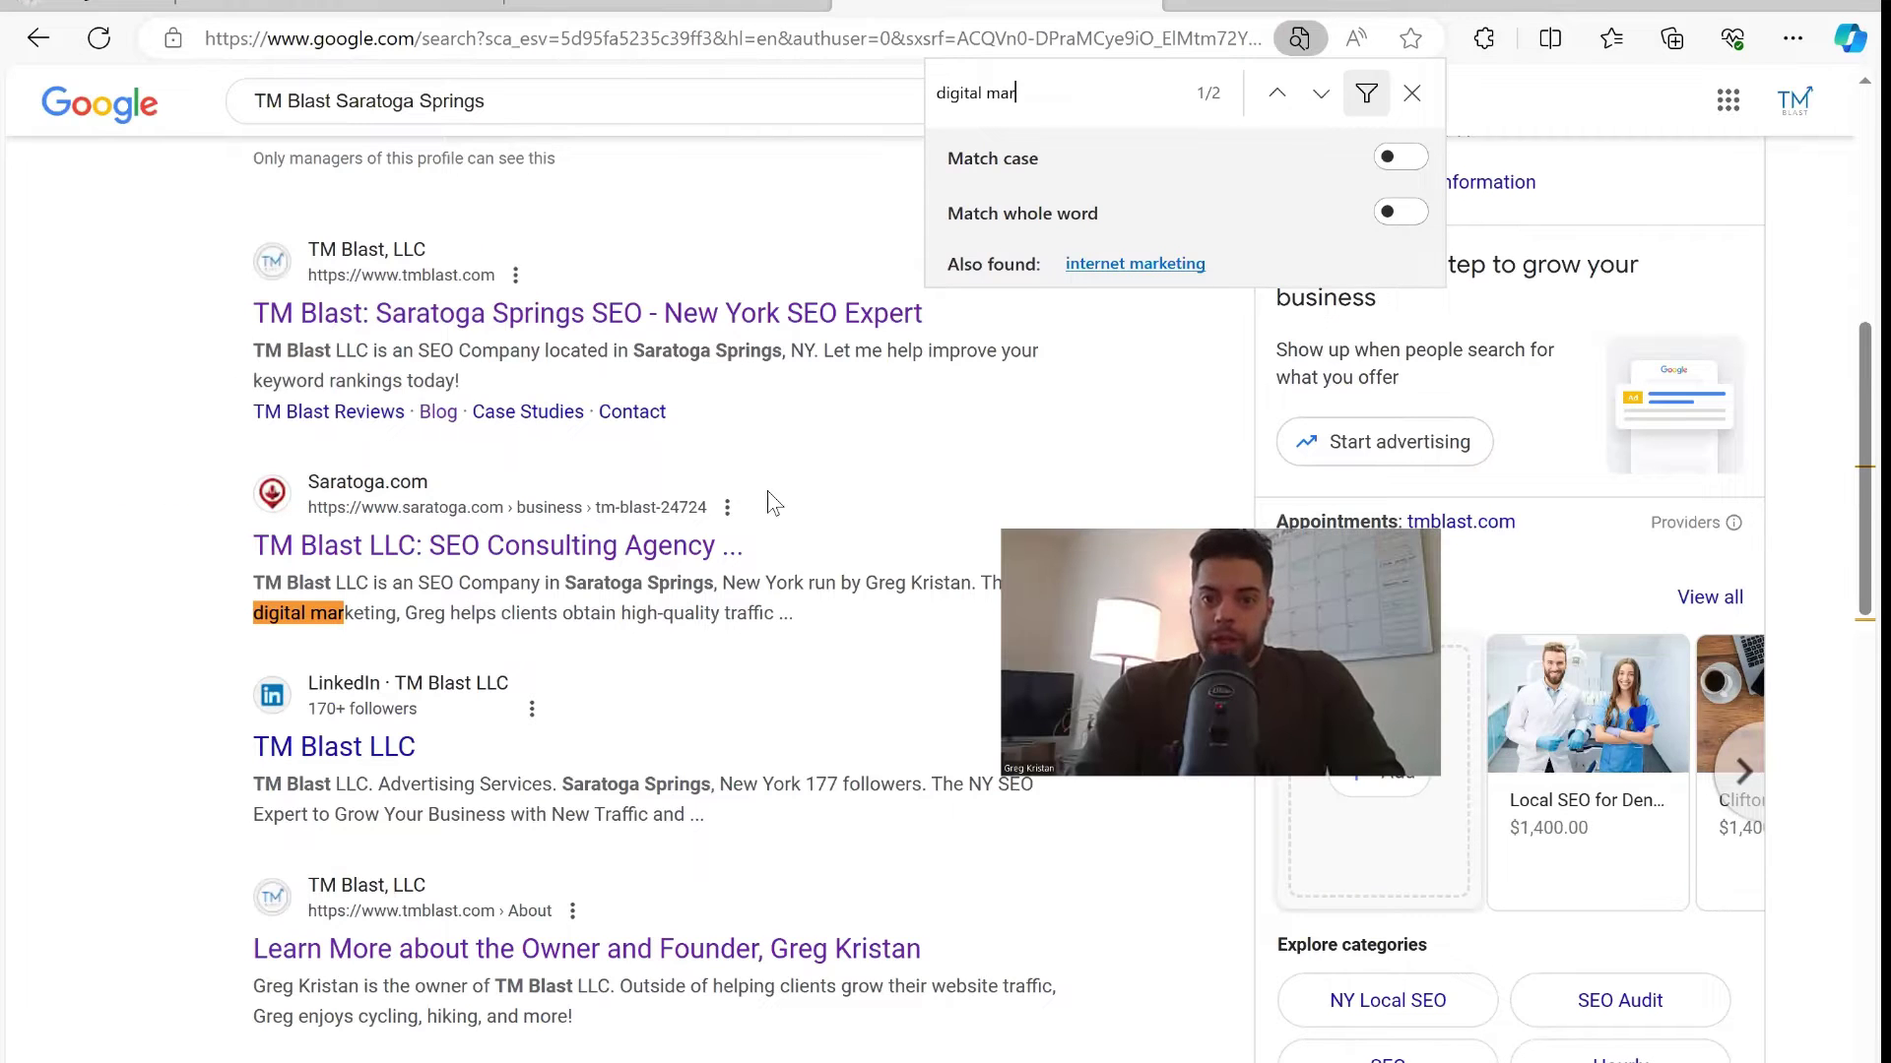
{"action": "left_click", "coordinate": [1329, 93]}
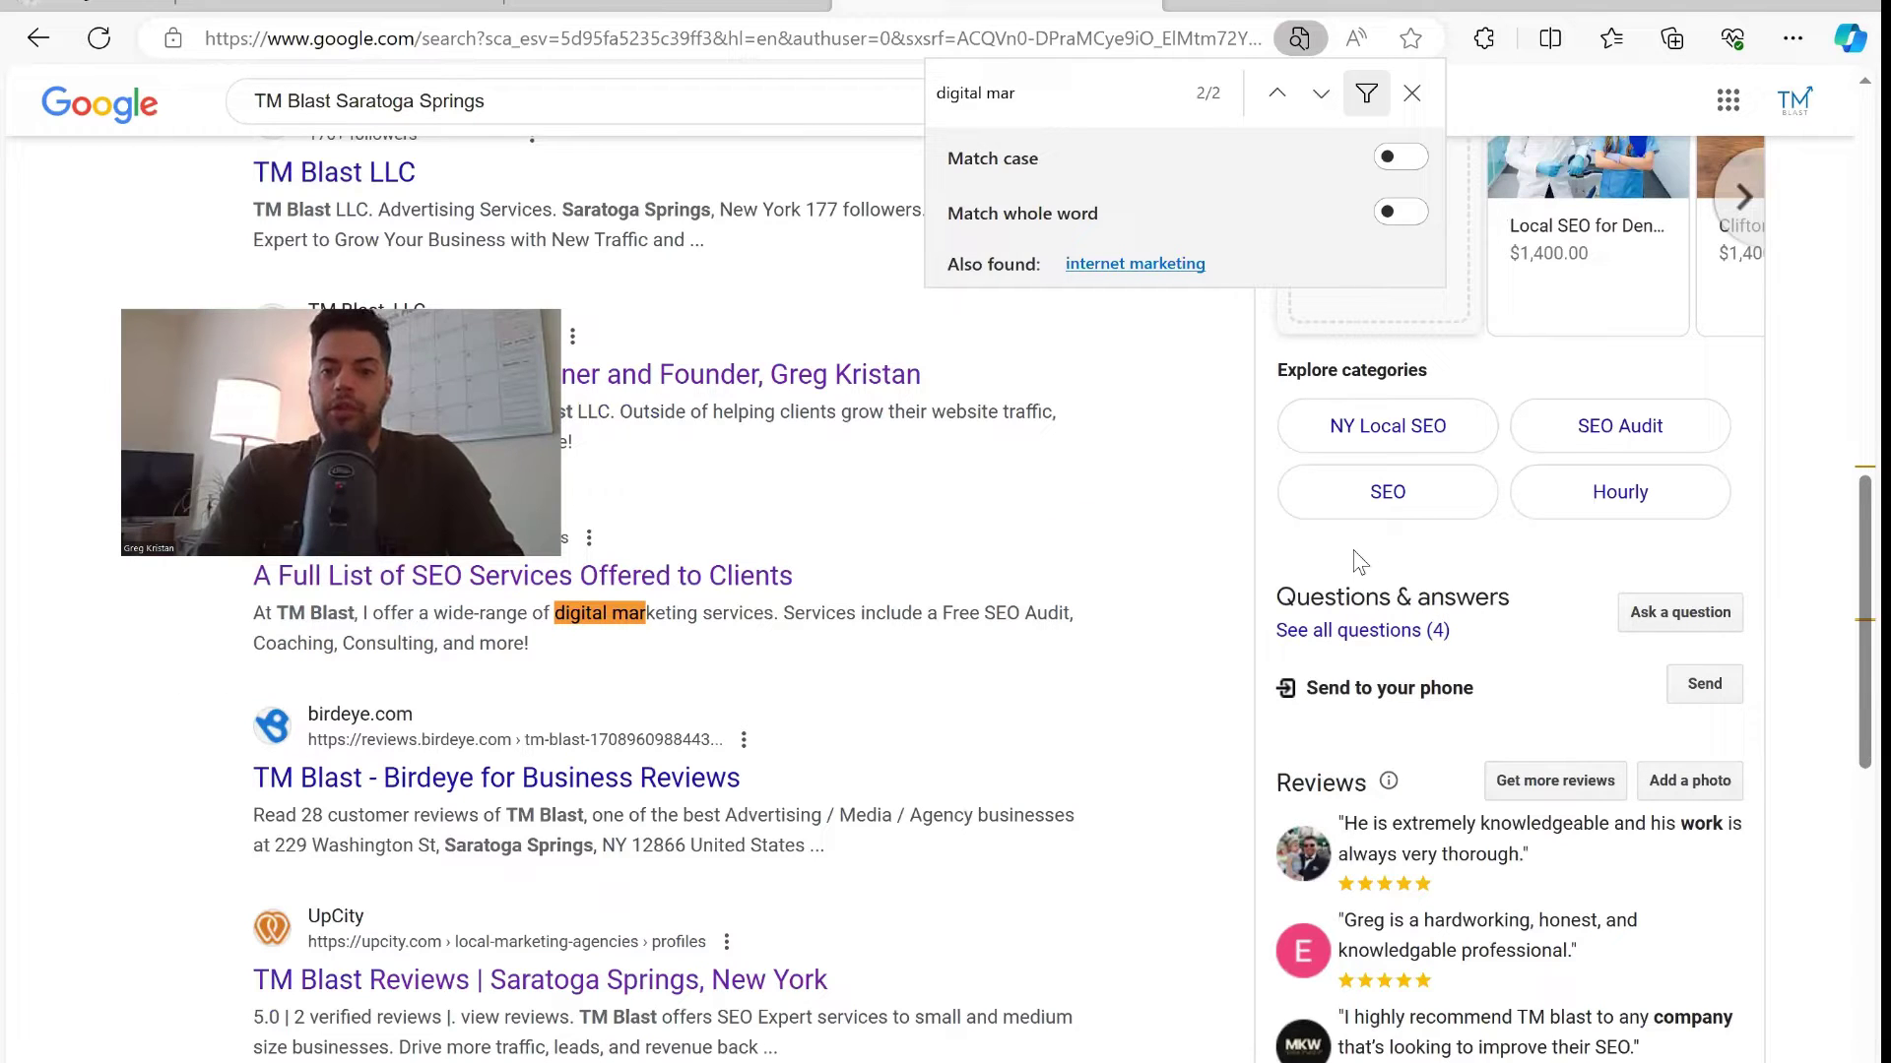
{"action": "scroll", "coordinate": [1430, 98], "scroll_direction": "up", "scroll_amount": 15}
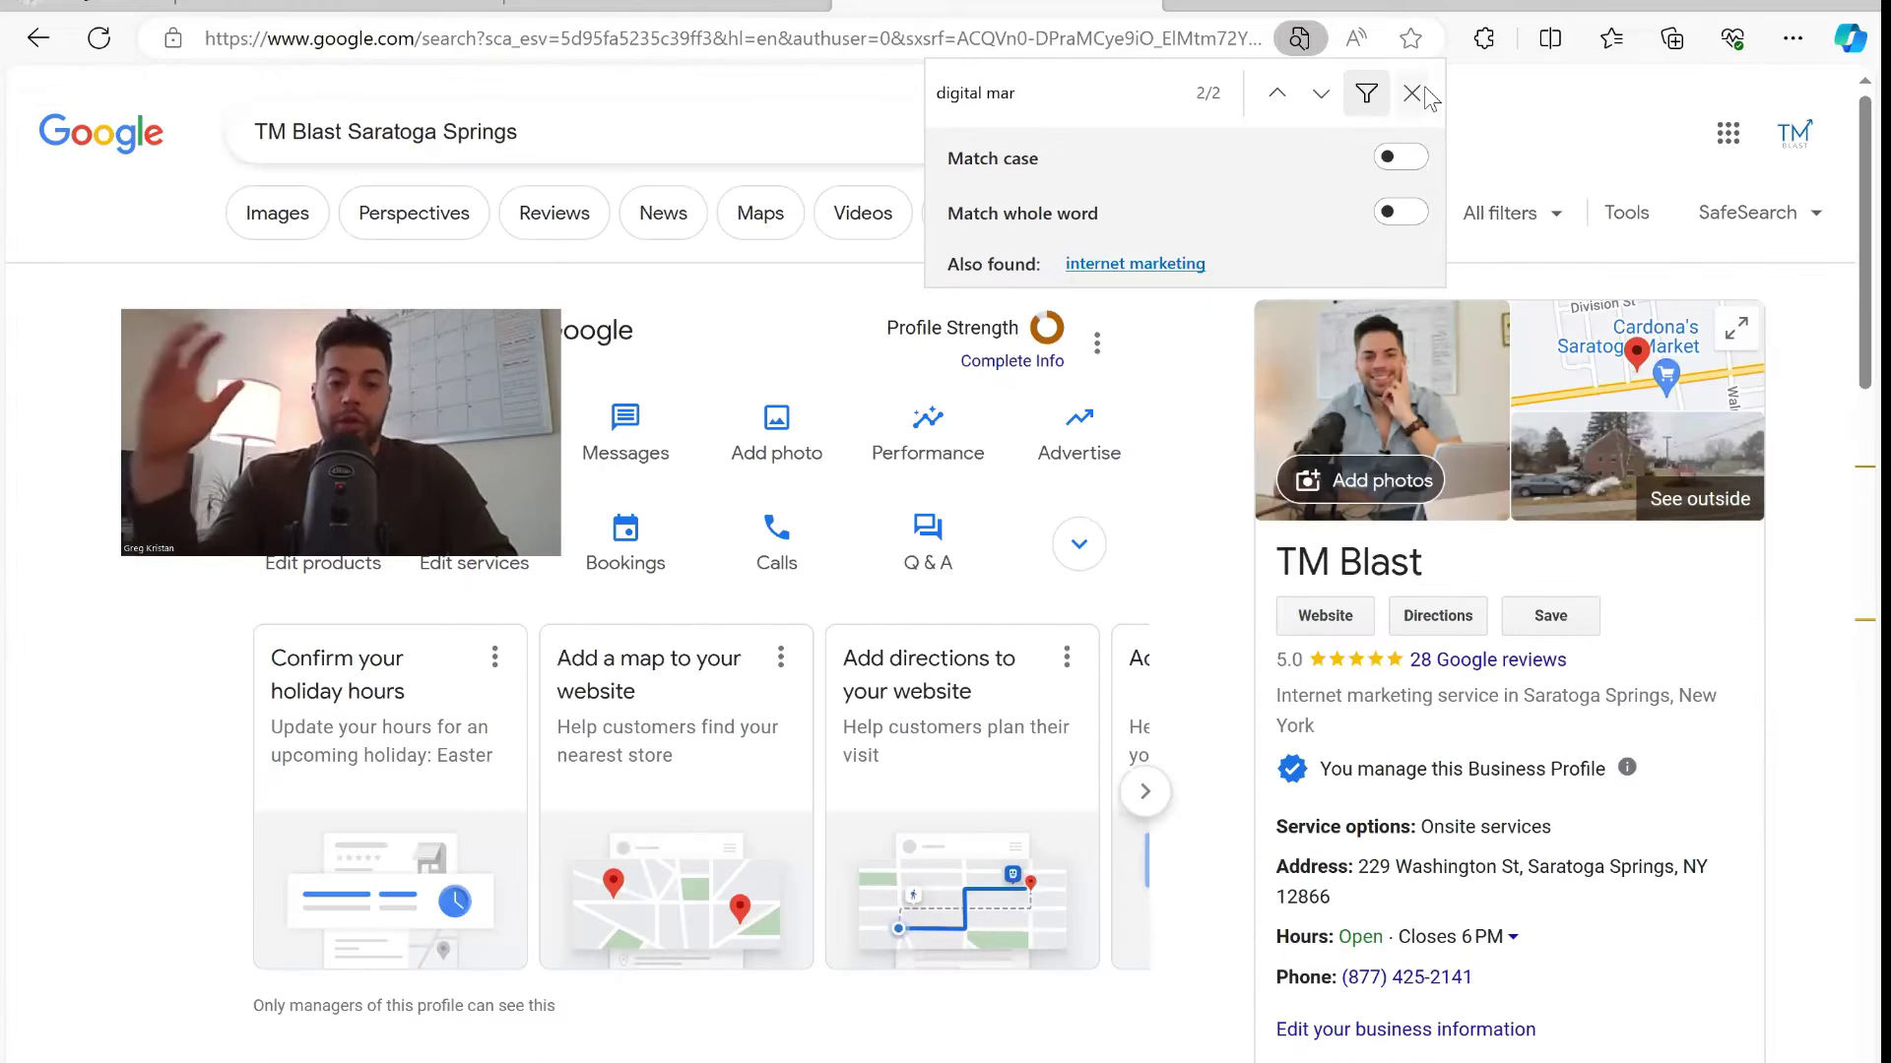
{"action": "left_click", "coordinate": [1424, 89]}
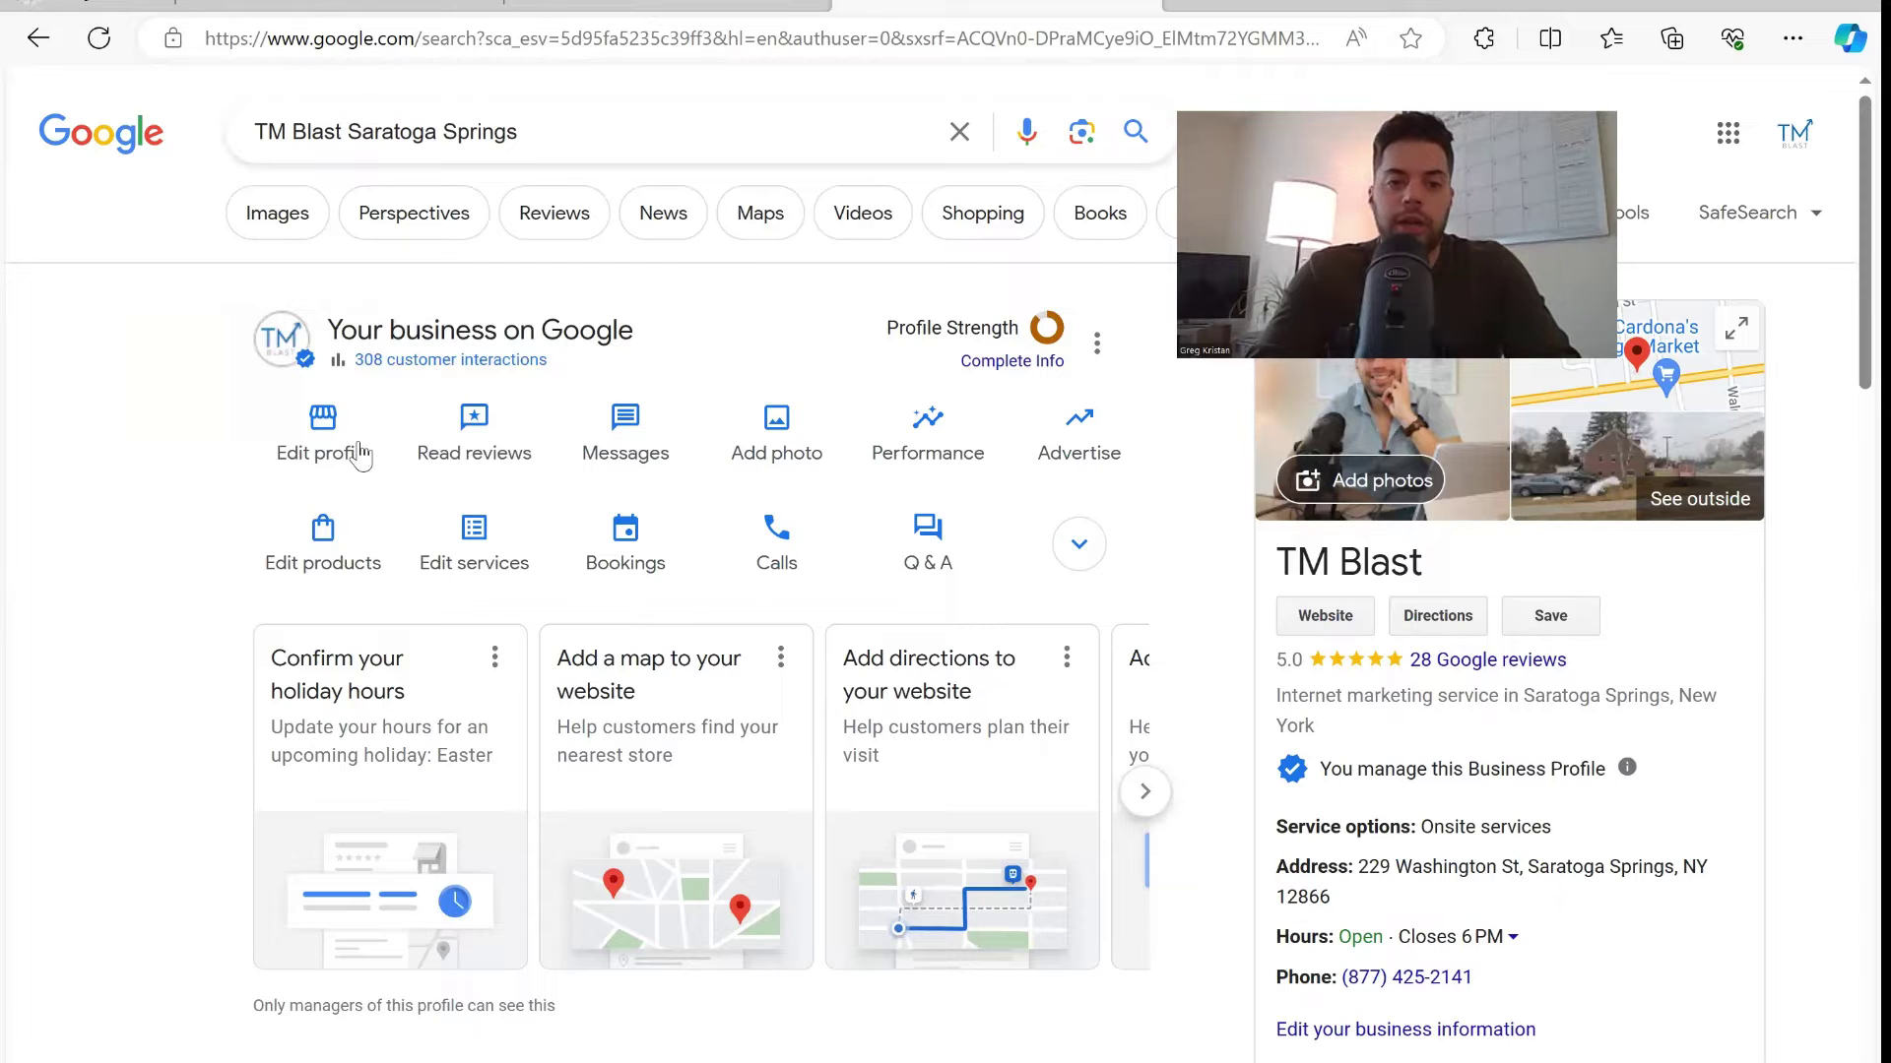
Review the profile's description and categories in Business information, then close it and browse the profile updates.
{"action": "left_click", "coordinate": [759, 458]}
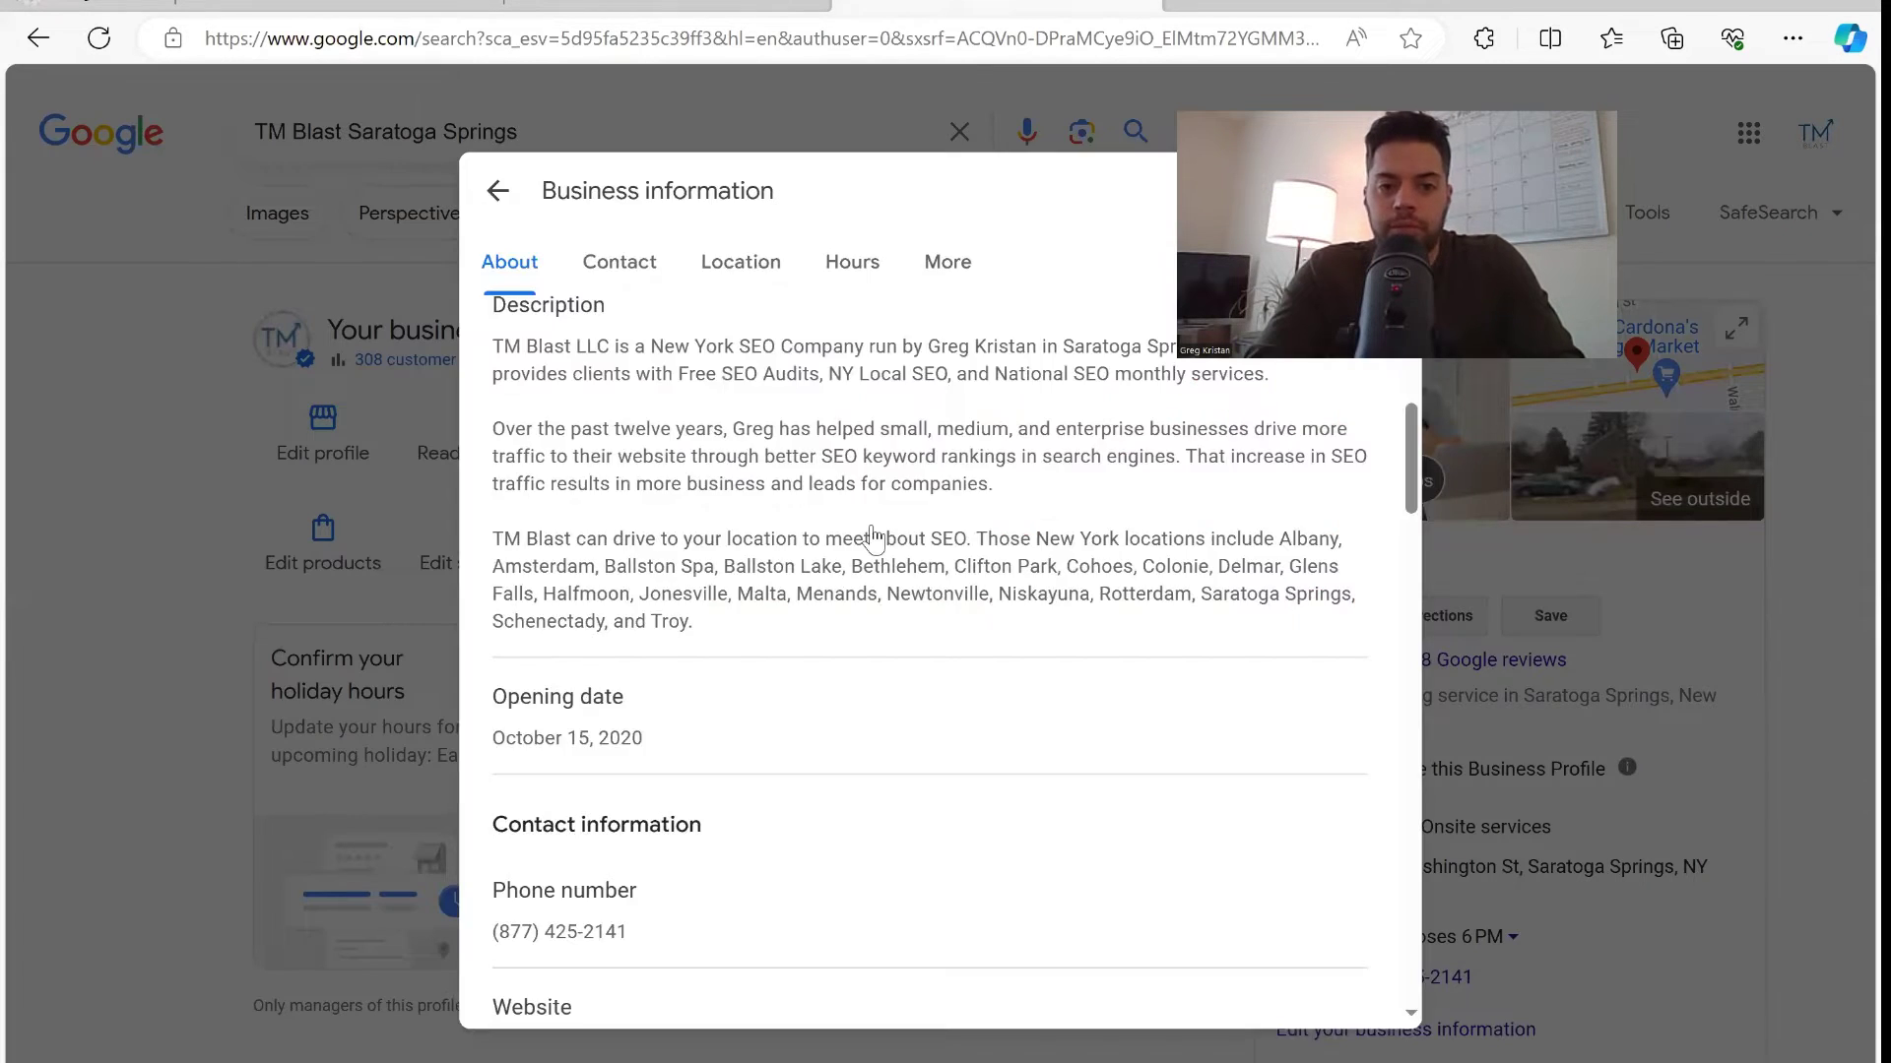
{"action": "scroll", "coordinate": [856, 600], "scroll_direction": "up", "scroll_amount": 3}
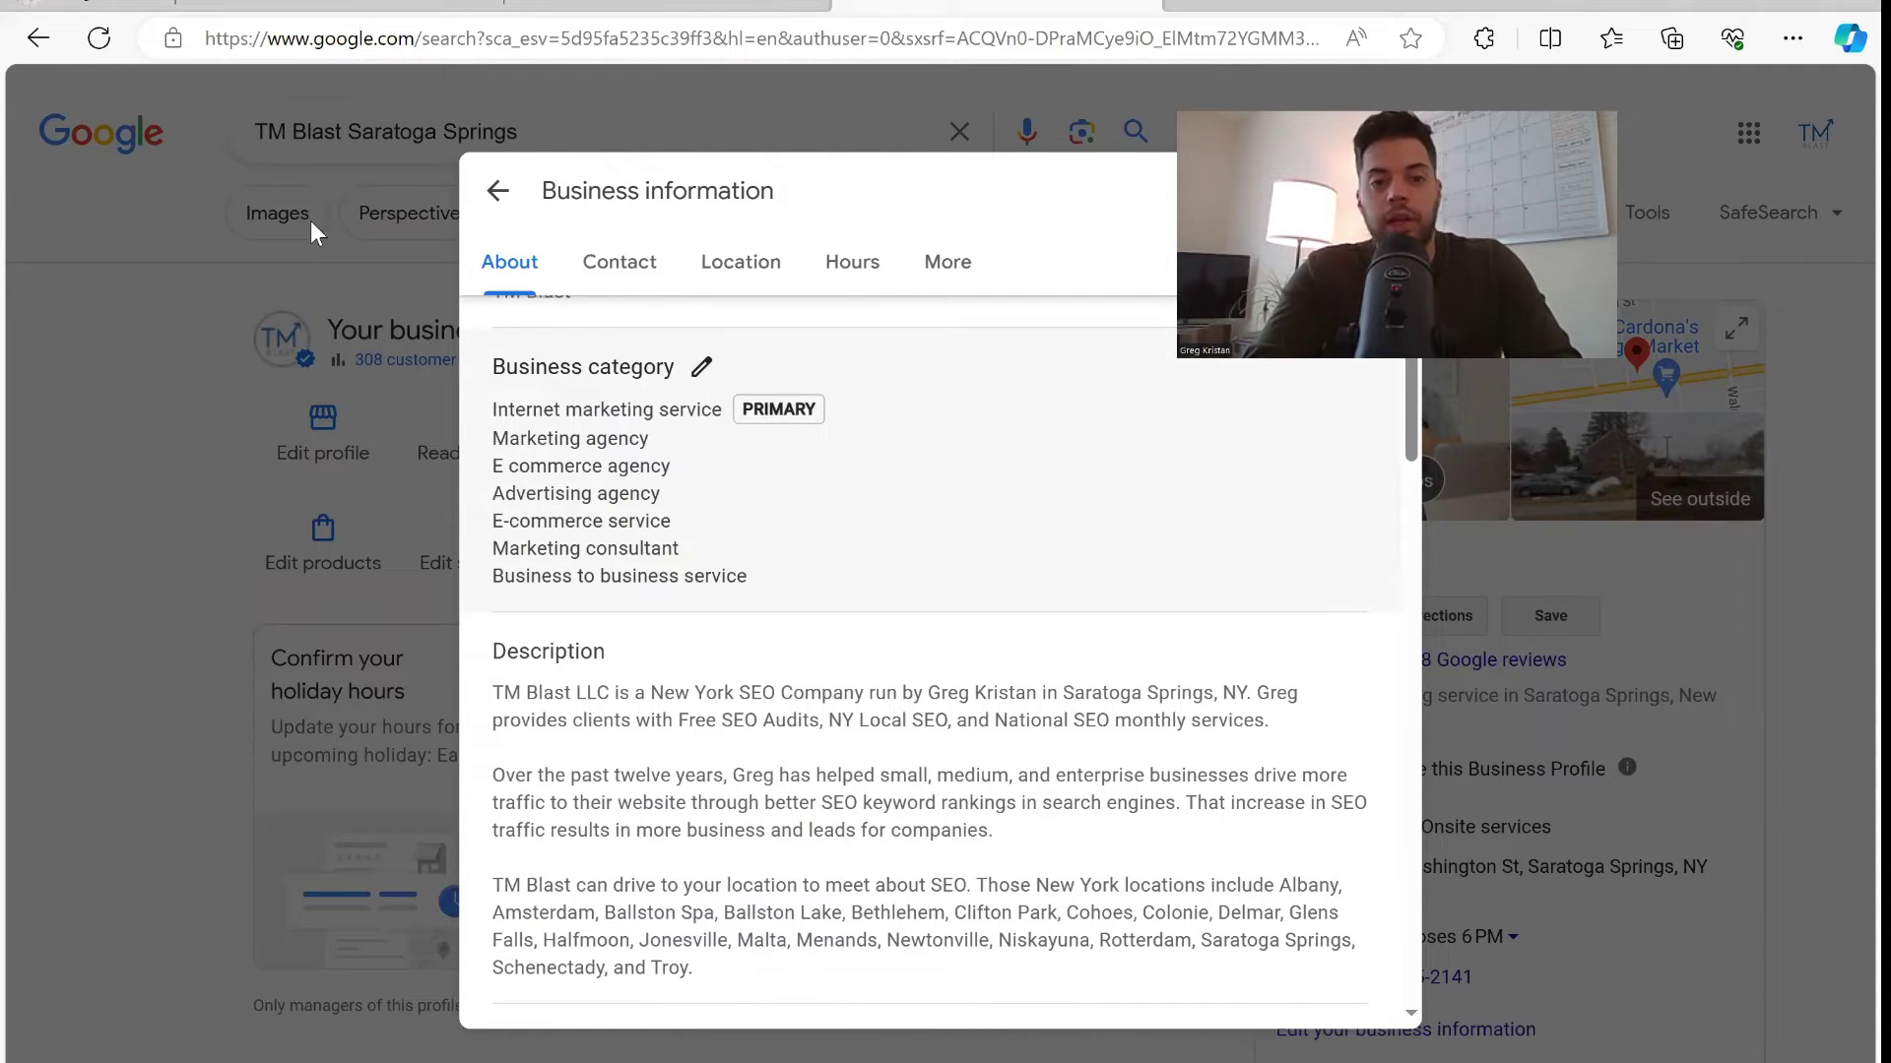
{"action": "key", "text": "Escape"}
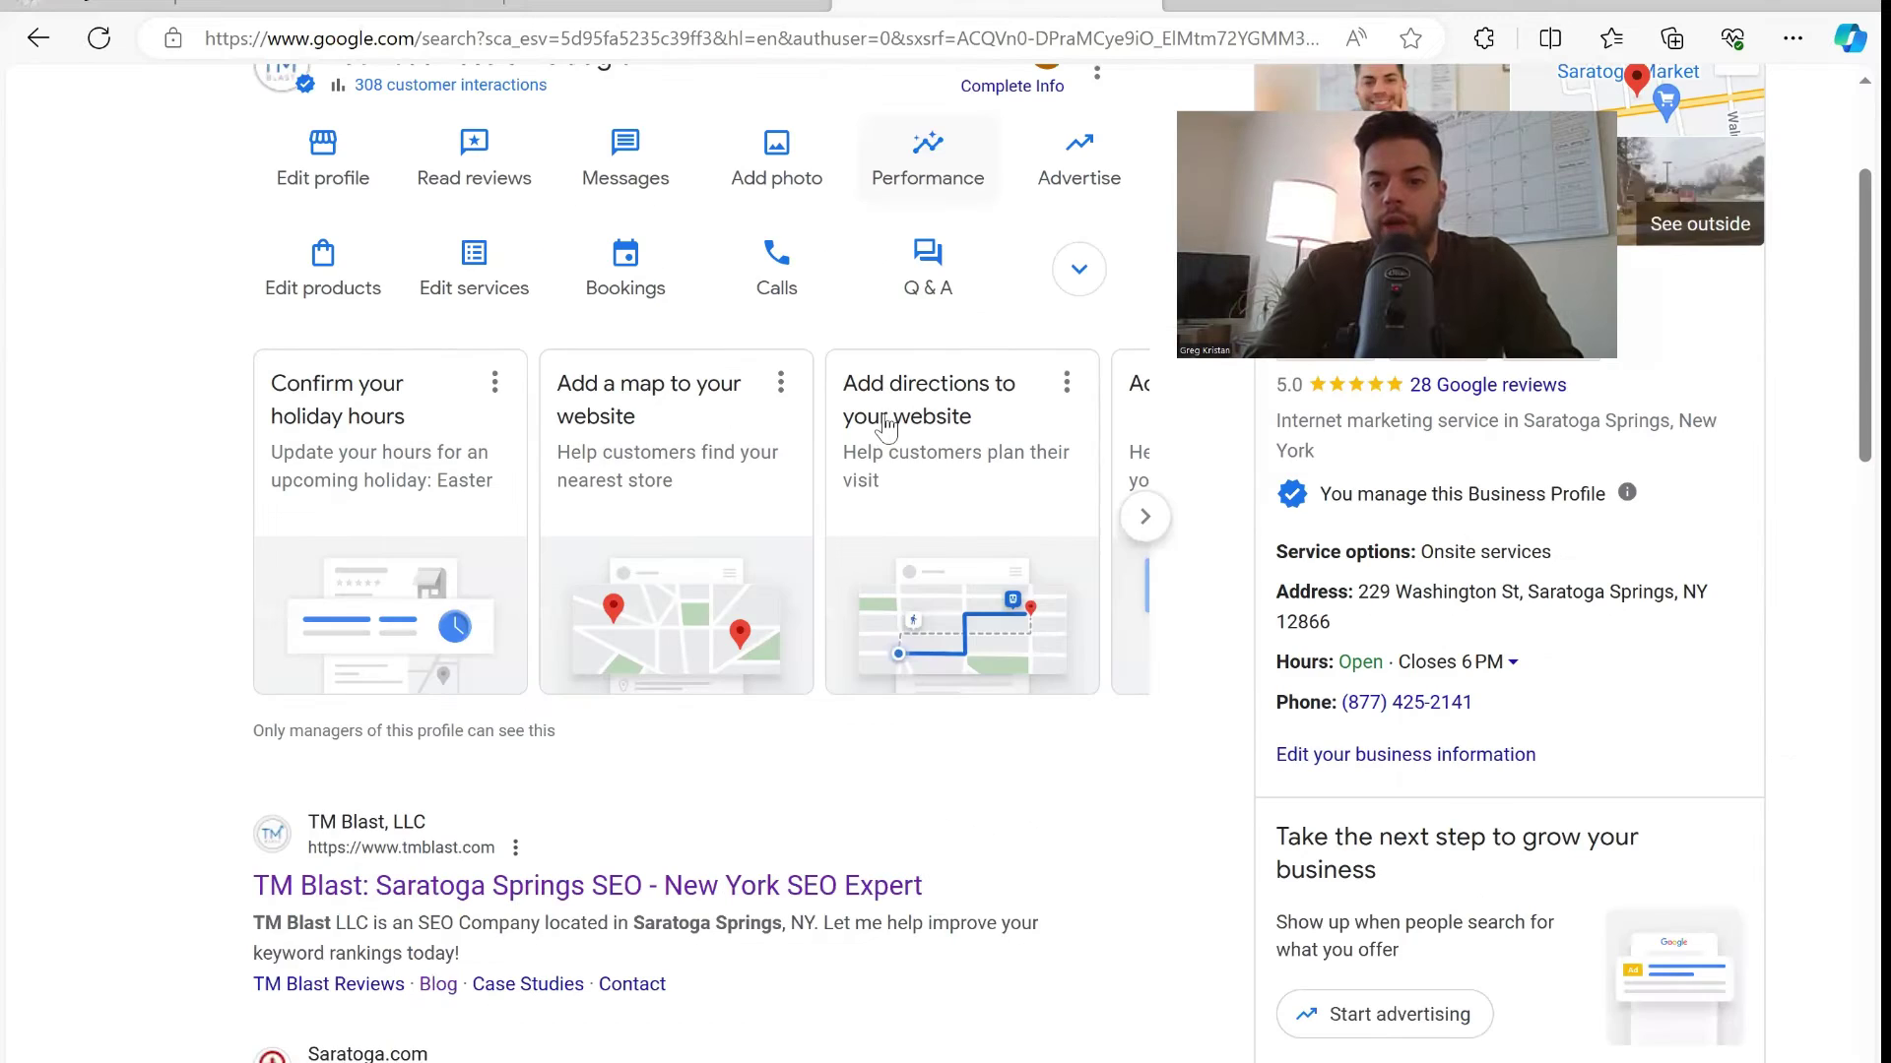
{"action": "scroll", "coordinate": [887, 423], "scroll_direction": "down", "scroll_amount": 8}
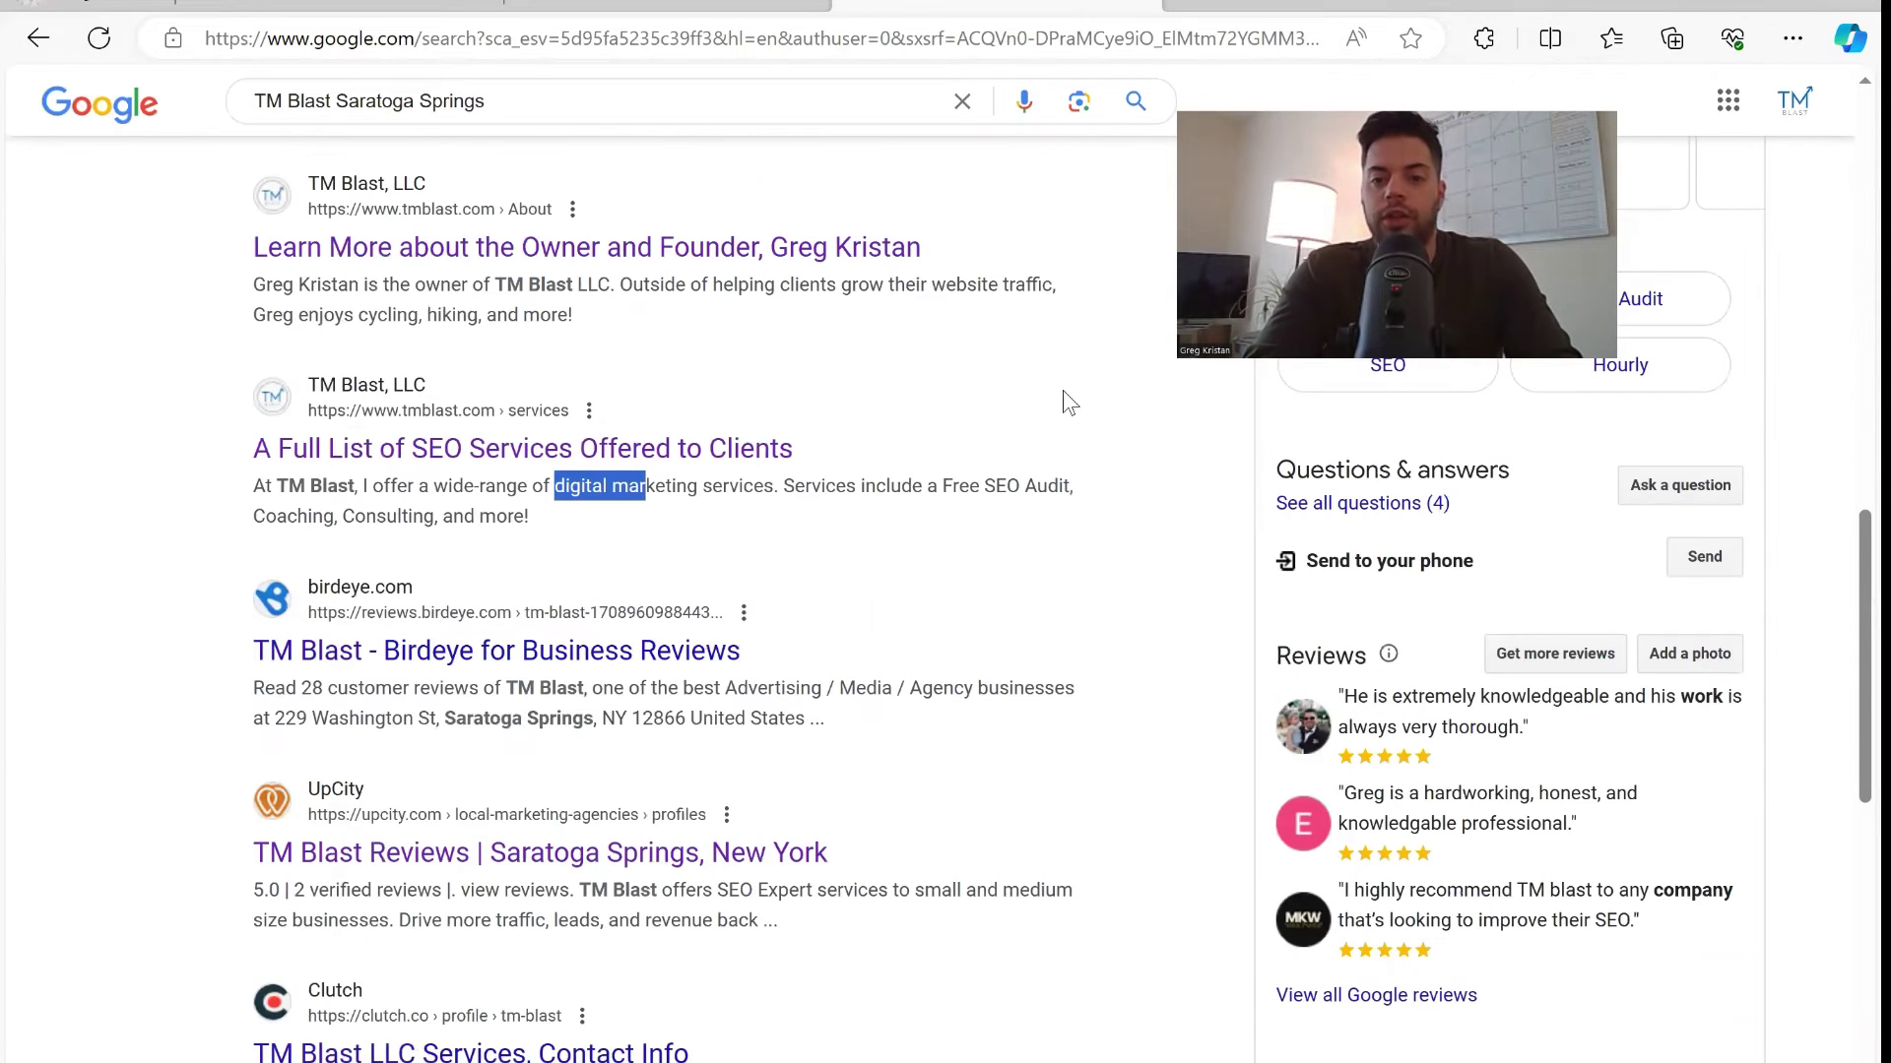
{"action": "scroll", "coordinate": [1061, 389], "scroll_direction": "down", "scroll_amount": 9}
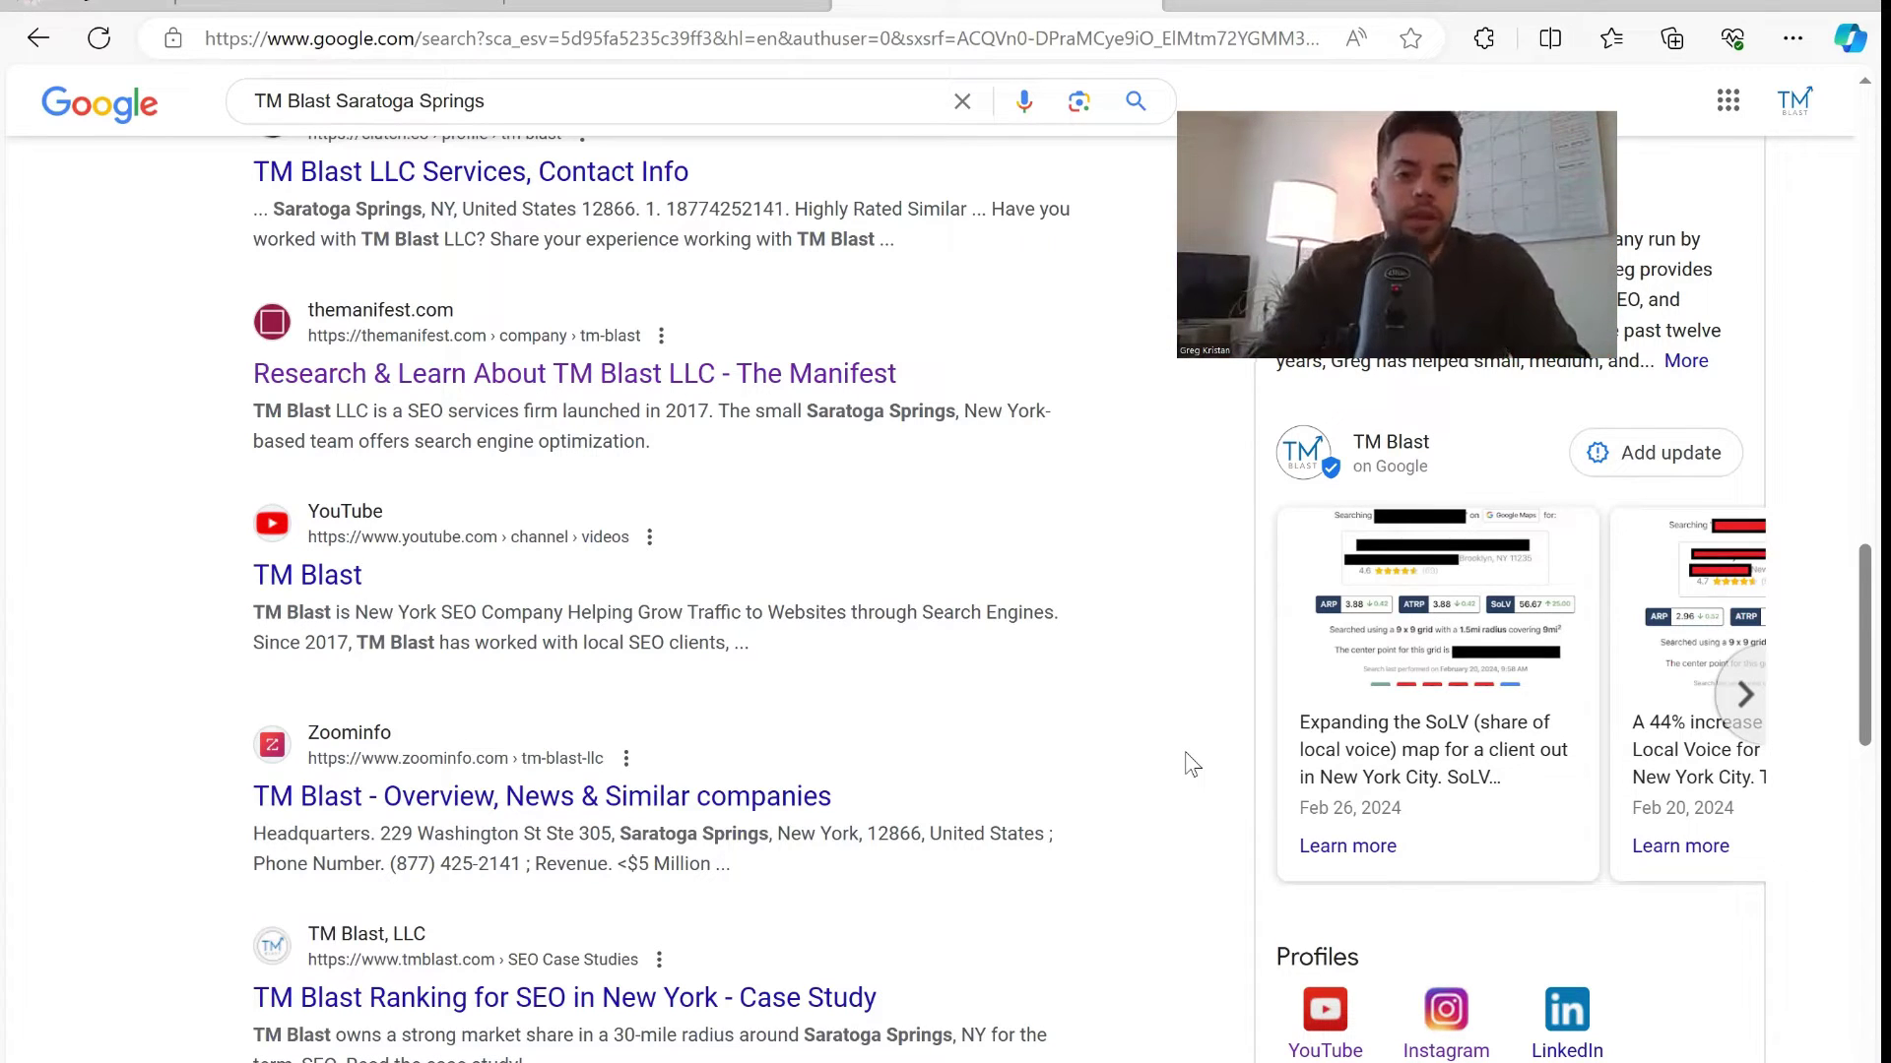
Open Local Falcon's competitor report and map TM Blast's ranks (third, ARP 3.76, SoLV 42.98).
{"action": "left_click", "coordinate": [660, 4]}
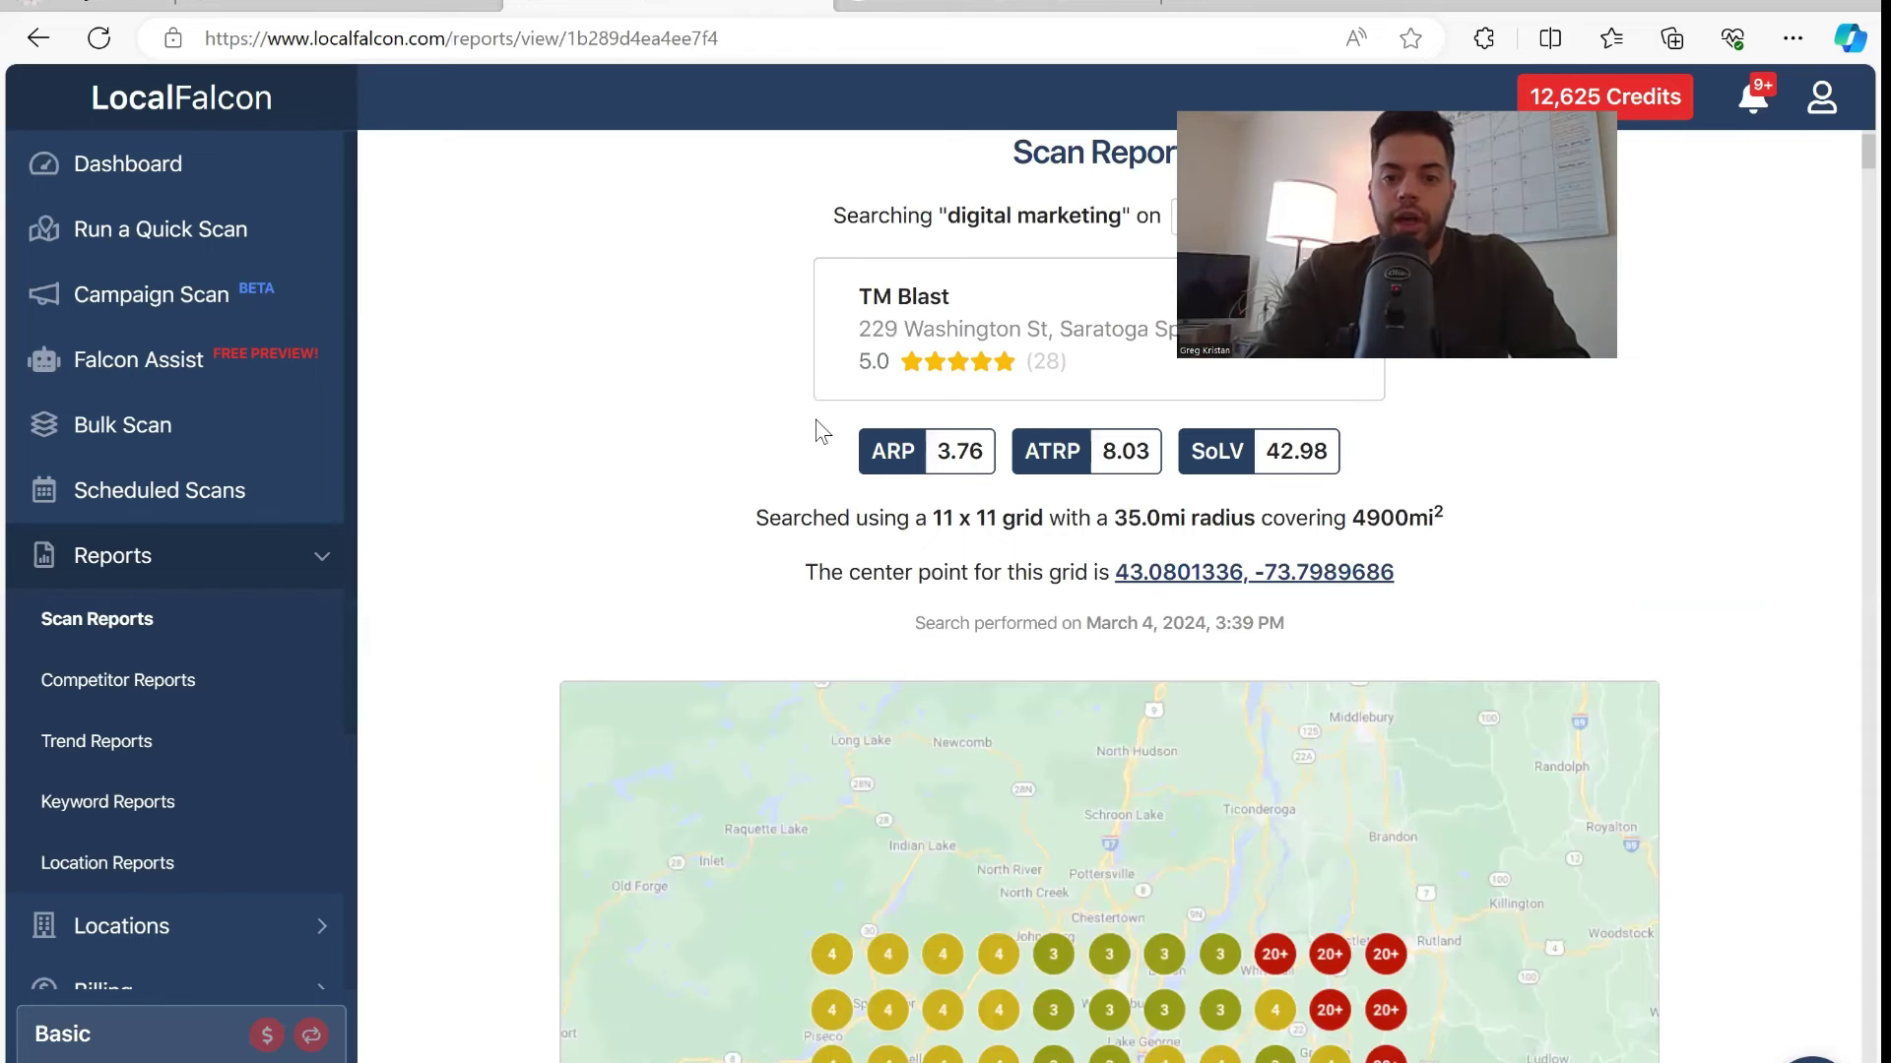
{"action": "scroll", "coordinate": [823, 431], "scroll_direction": "up", "scroll_amount": 1}
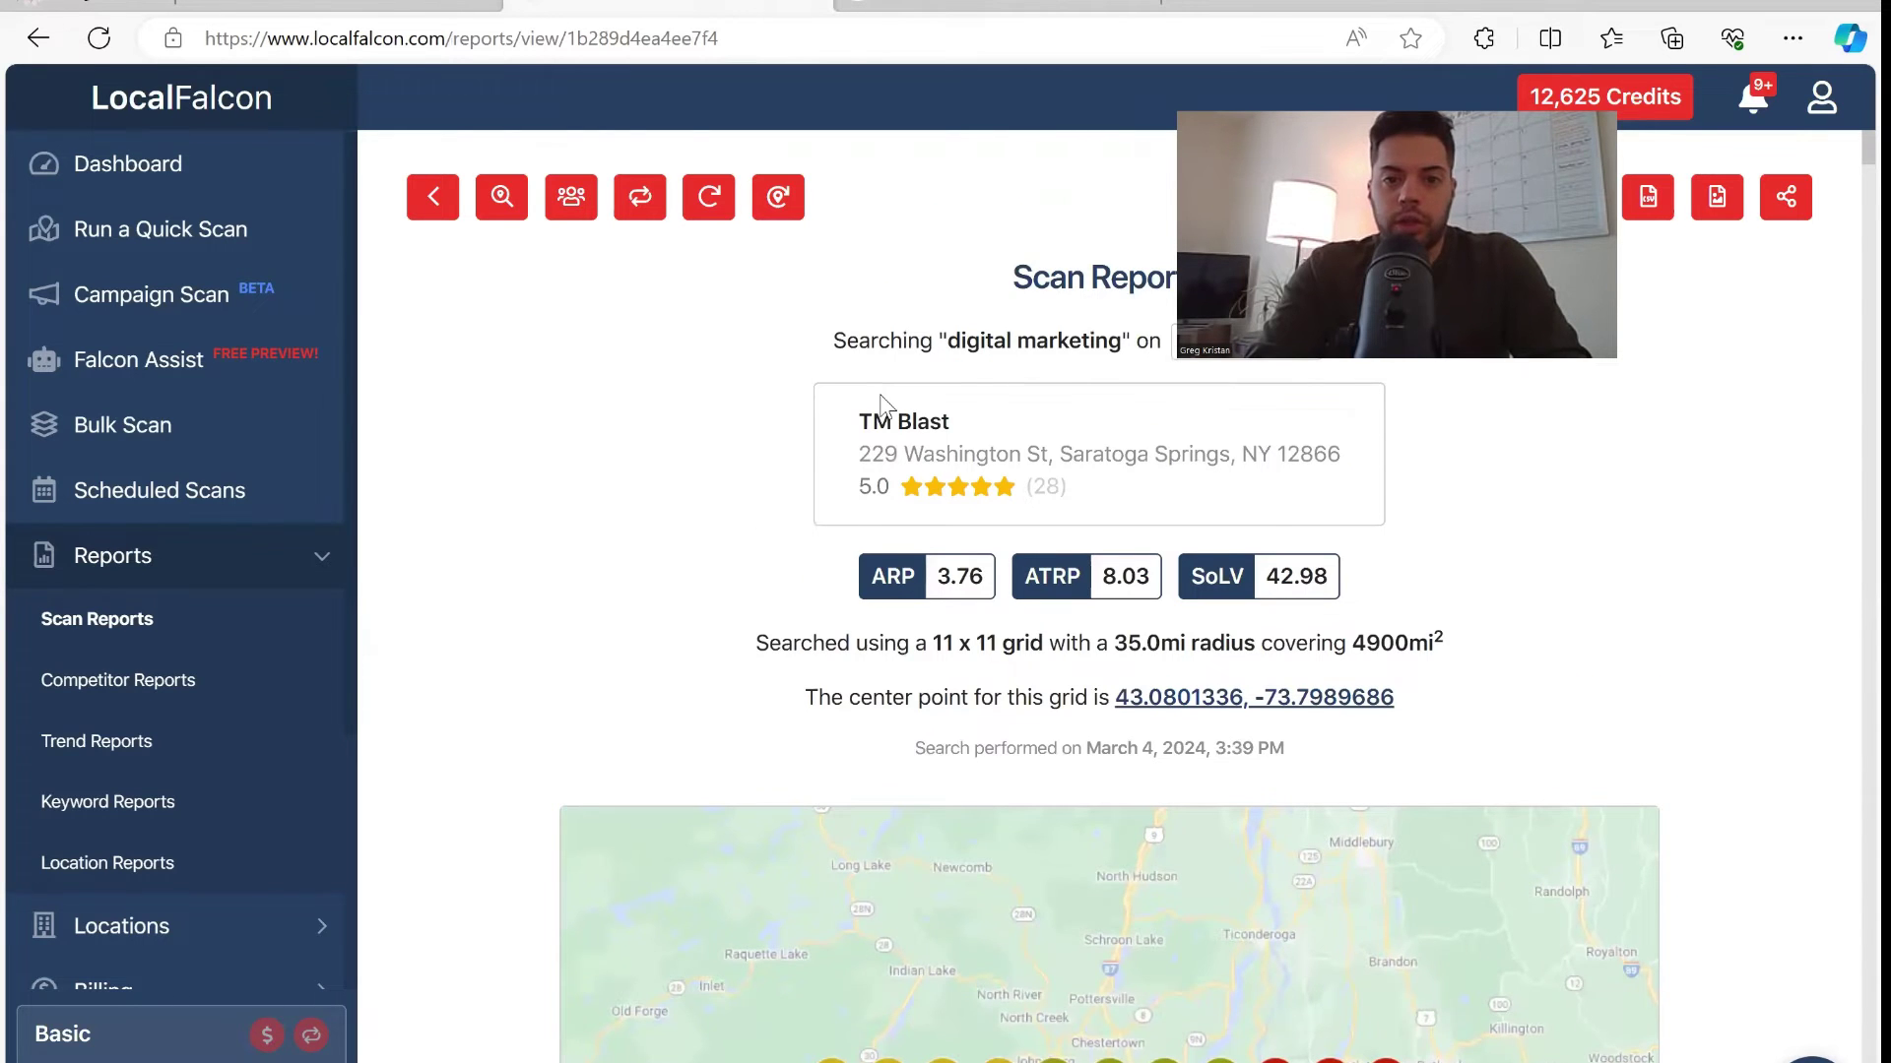
{"action": "left_click", "coordinate": [574, 197]}
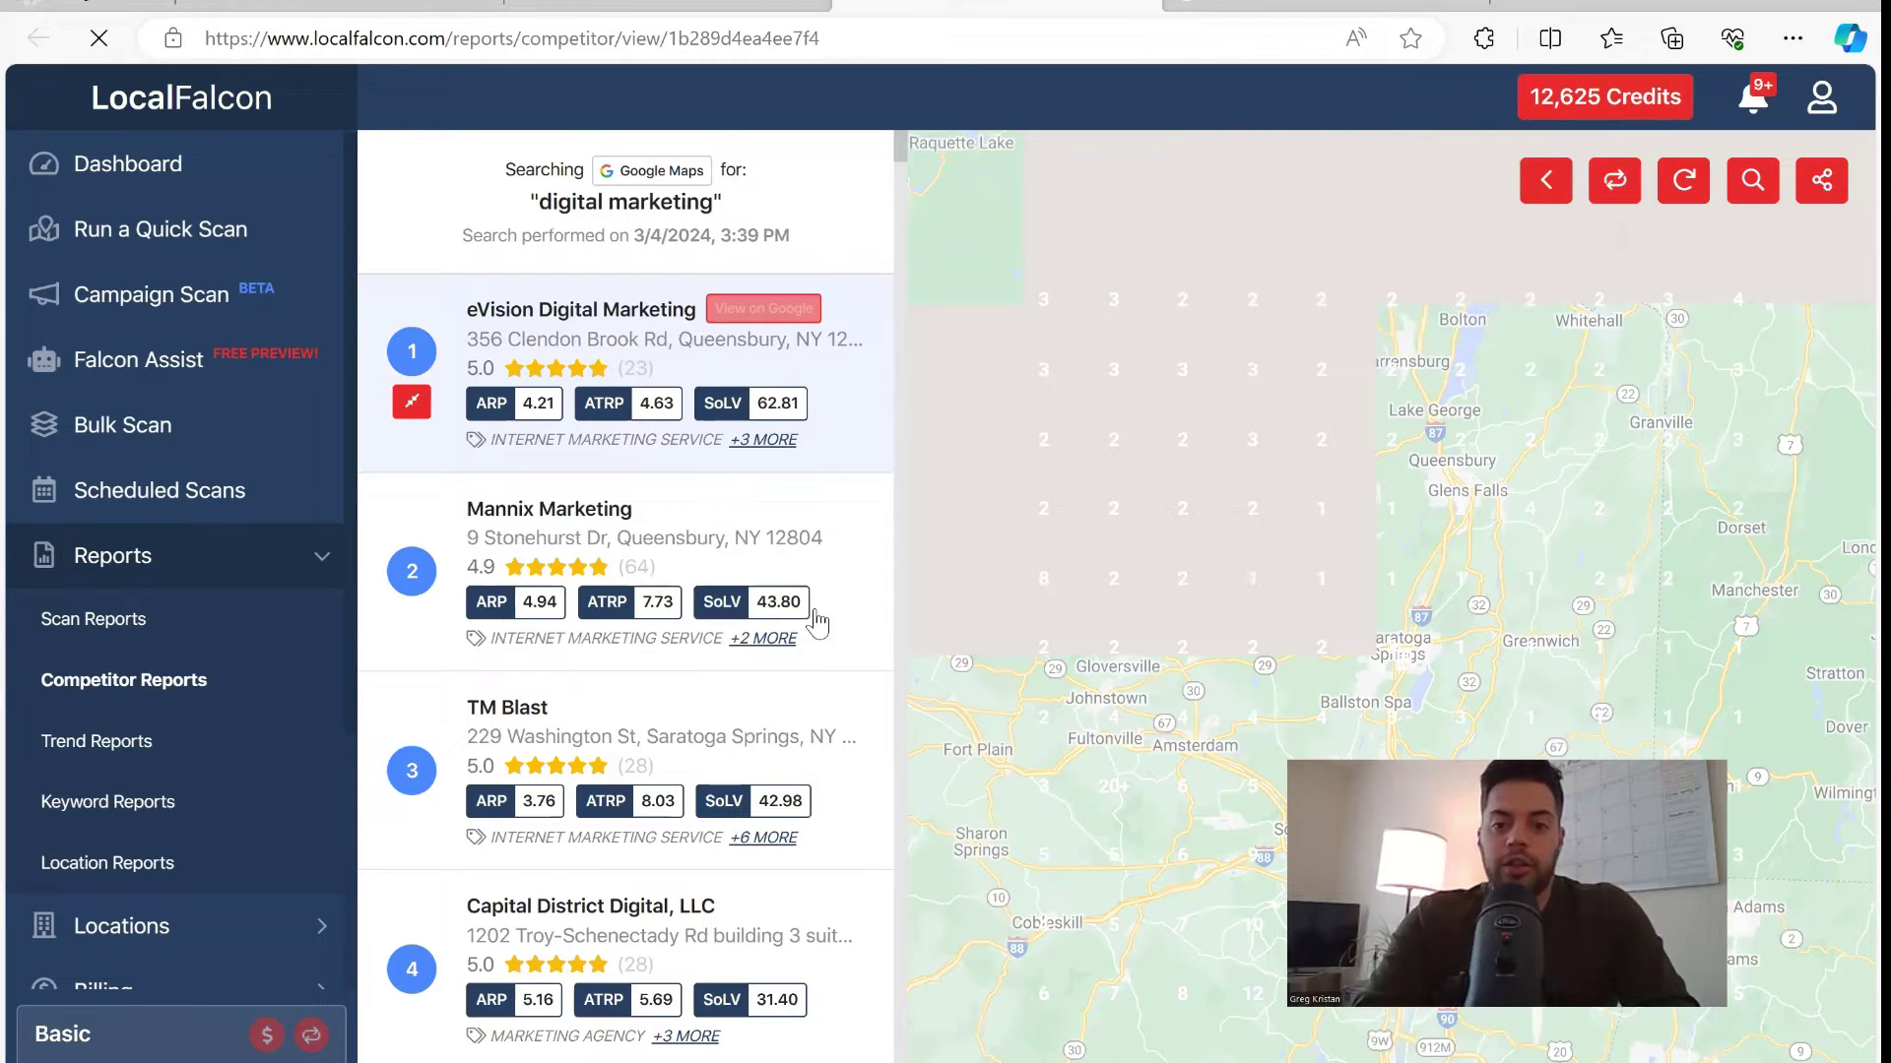
{"action": "left_click", "coordinate": [827, 747]}
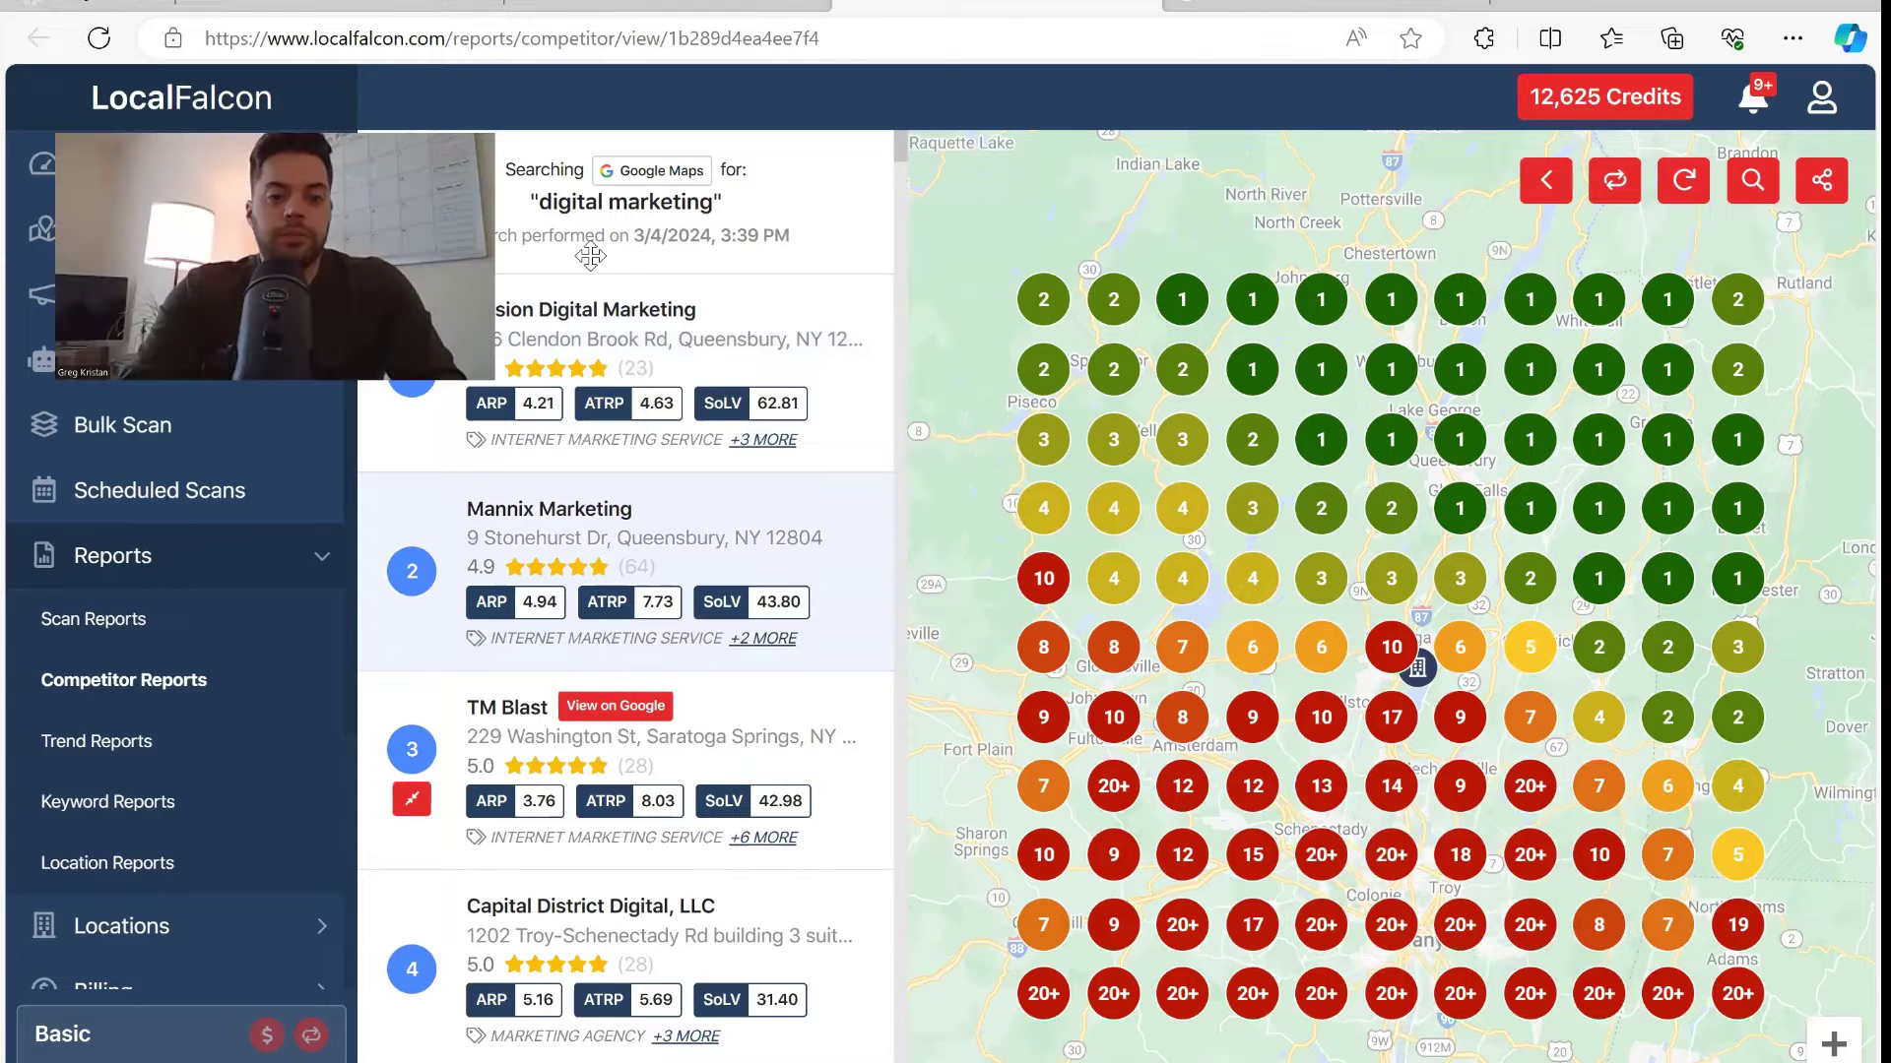
{"action": "left_click", "coordinate": [883, 513]}
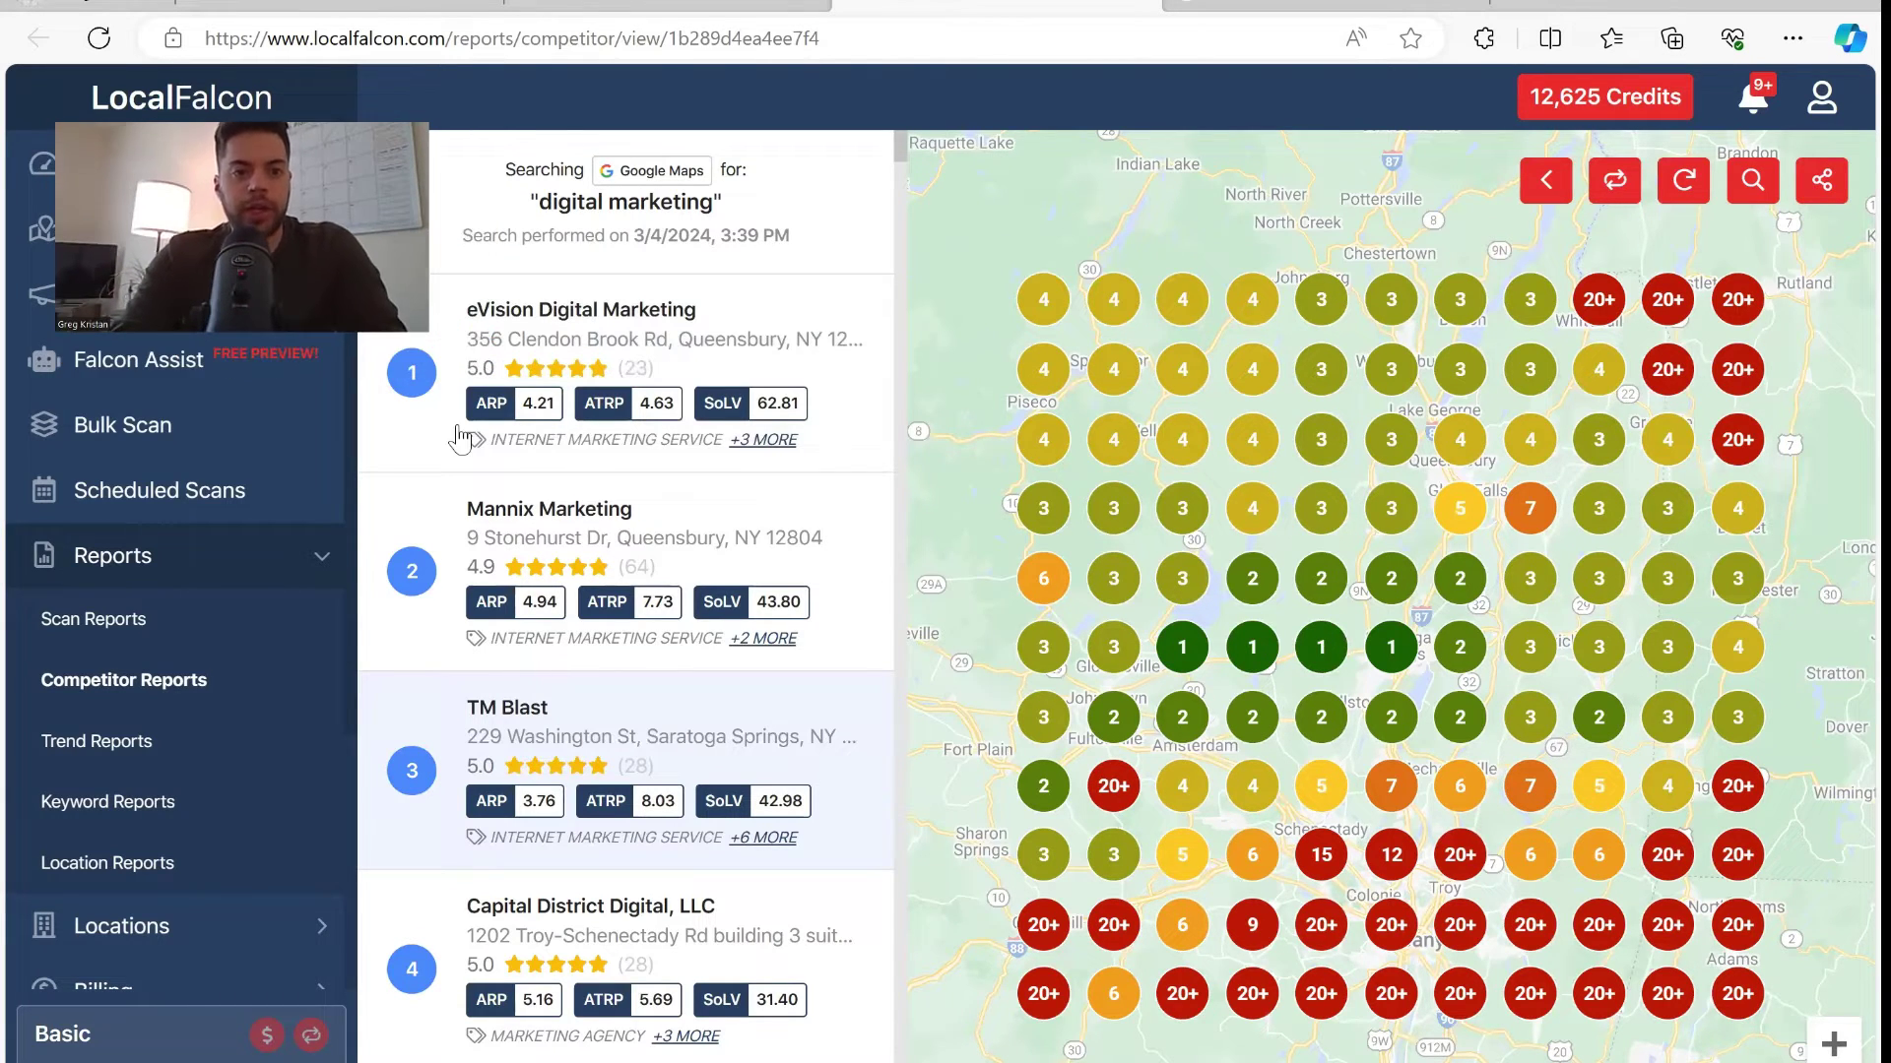
Compare eVision Digital Marketing against TM Blast in Compare Businesses.
{"action": "left_click", "coordinate": [421, 404]}
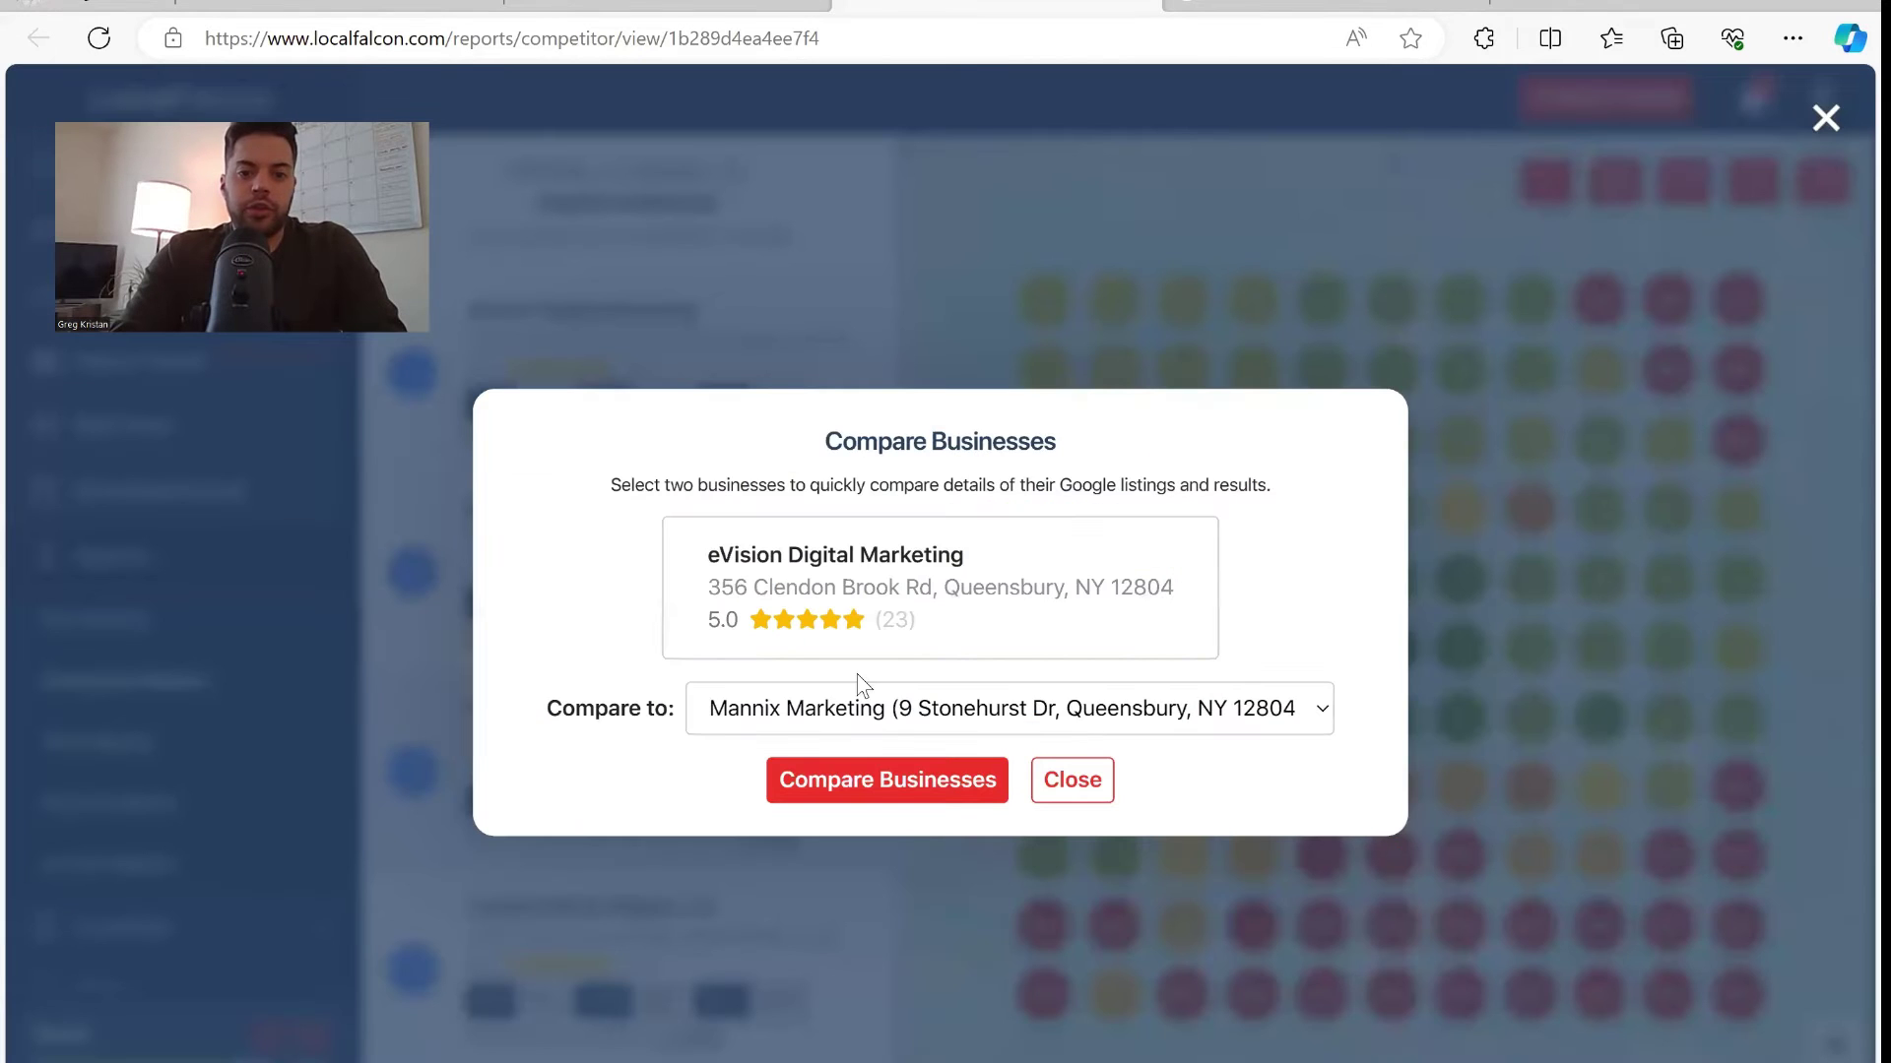
{"action": "left_click", "coordinate": [985, 708]}
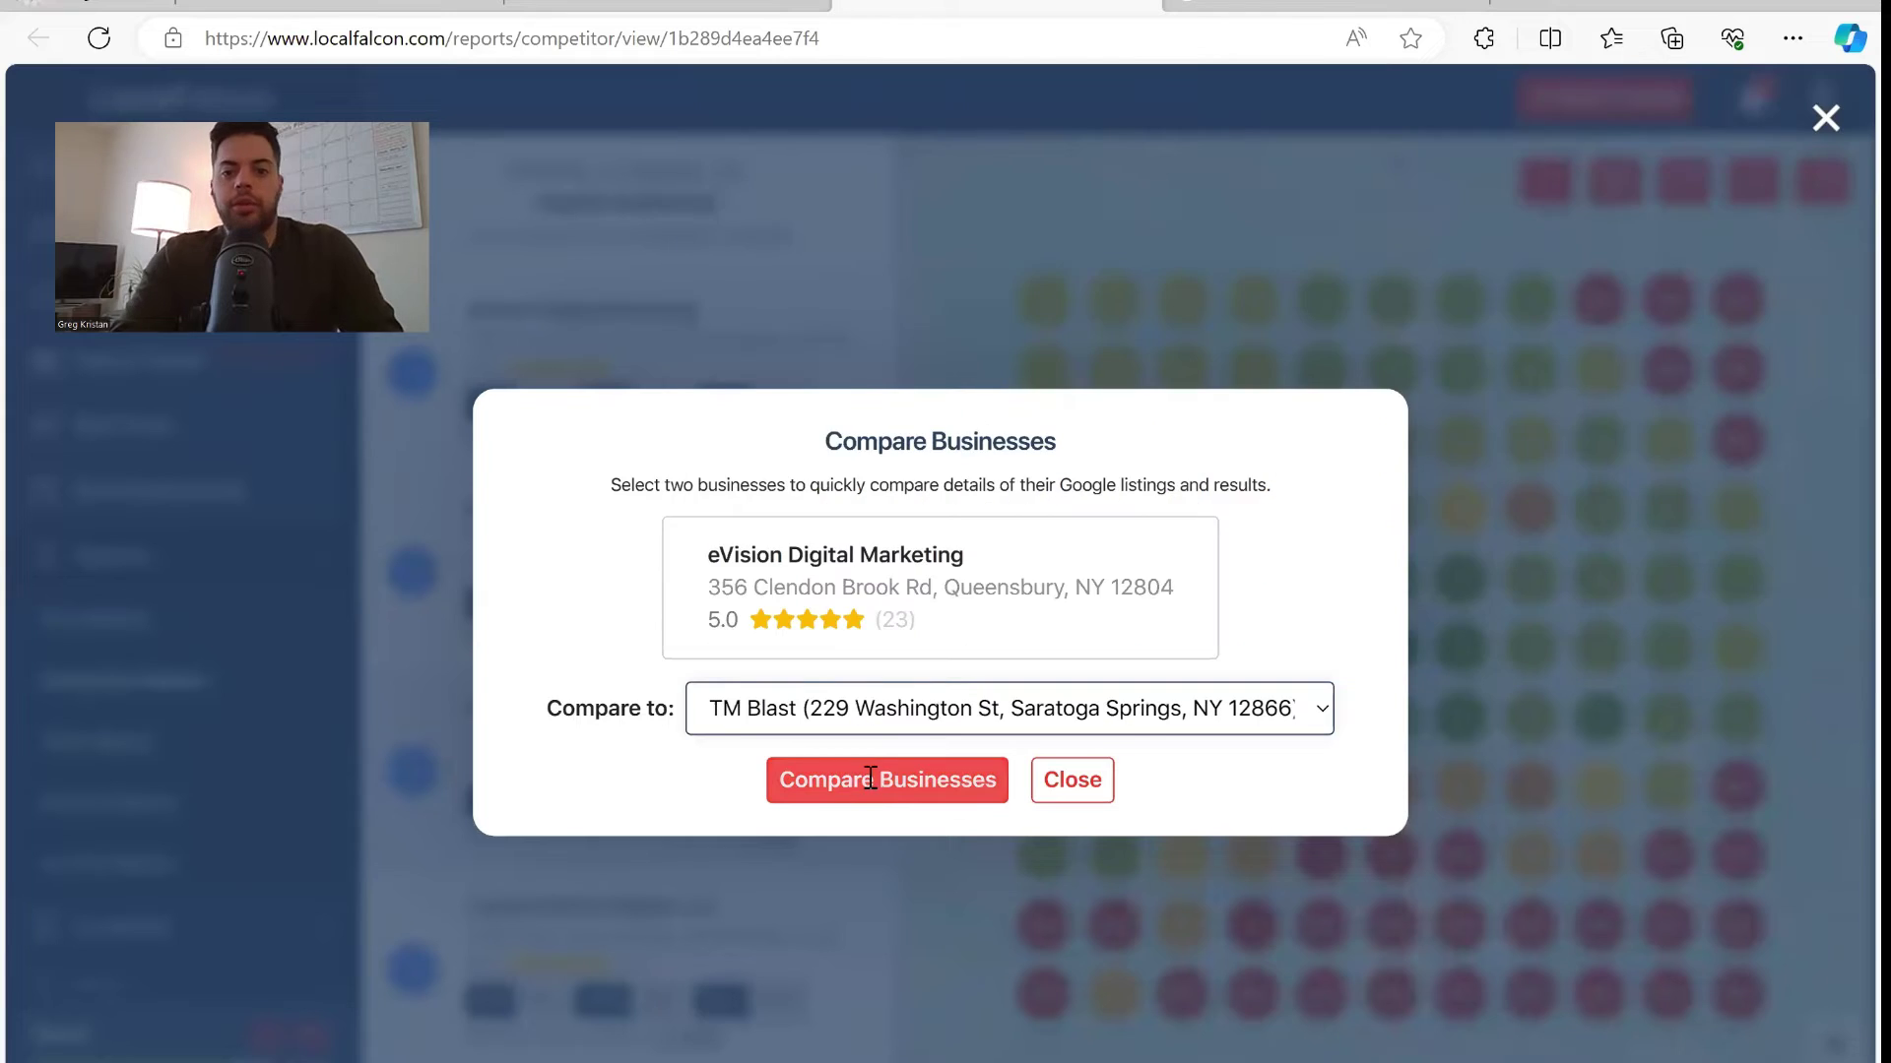
{"action": "left_click", "coordinate": [858, 780]}
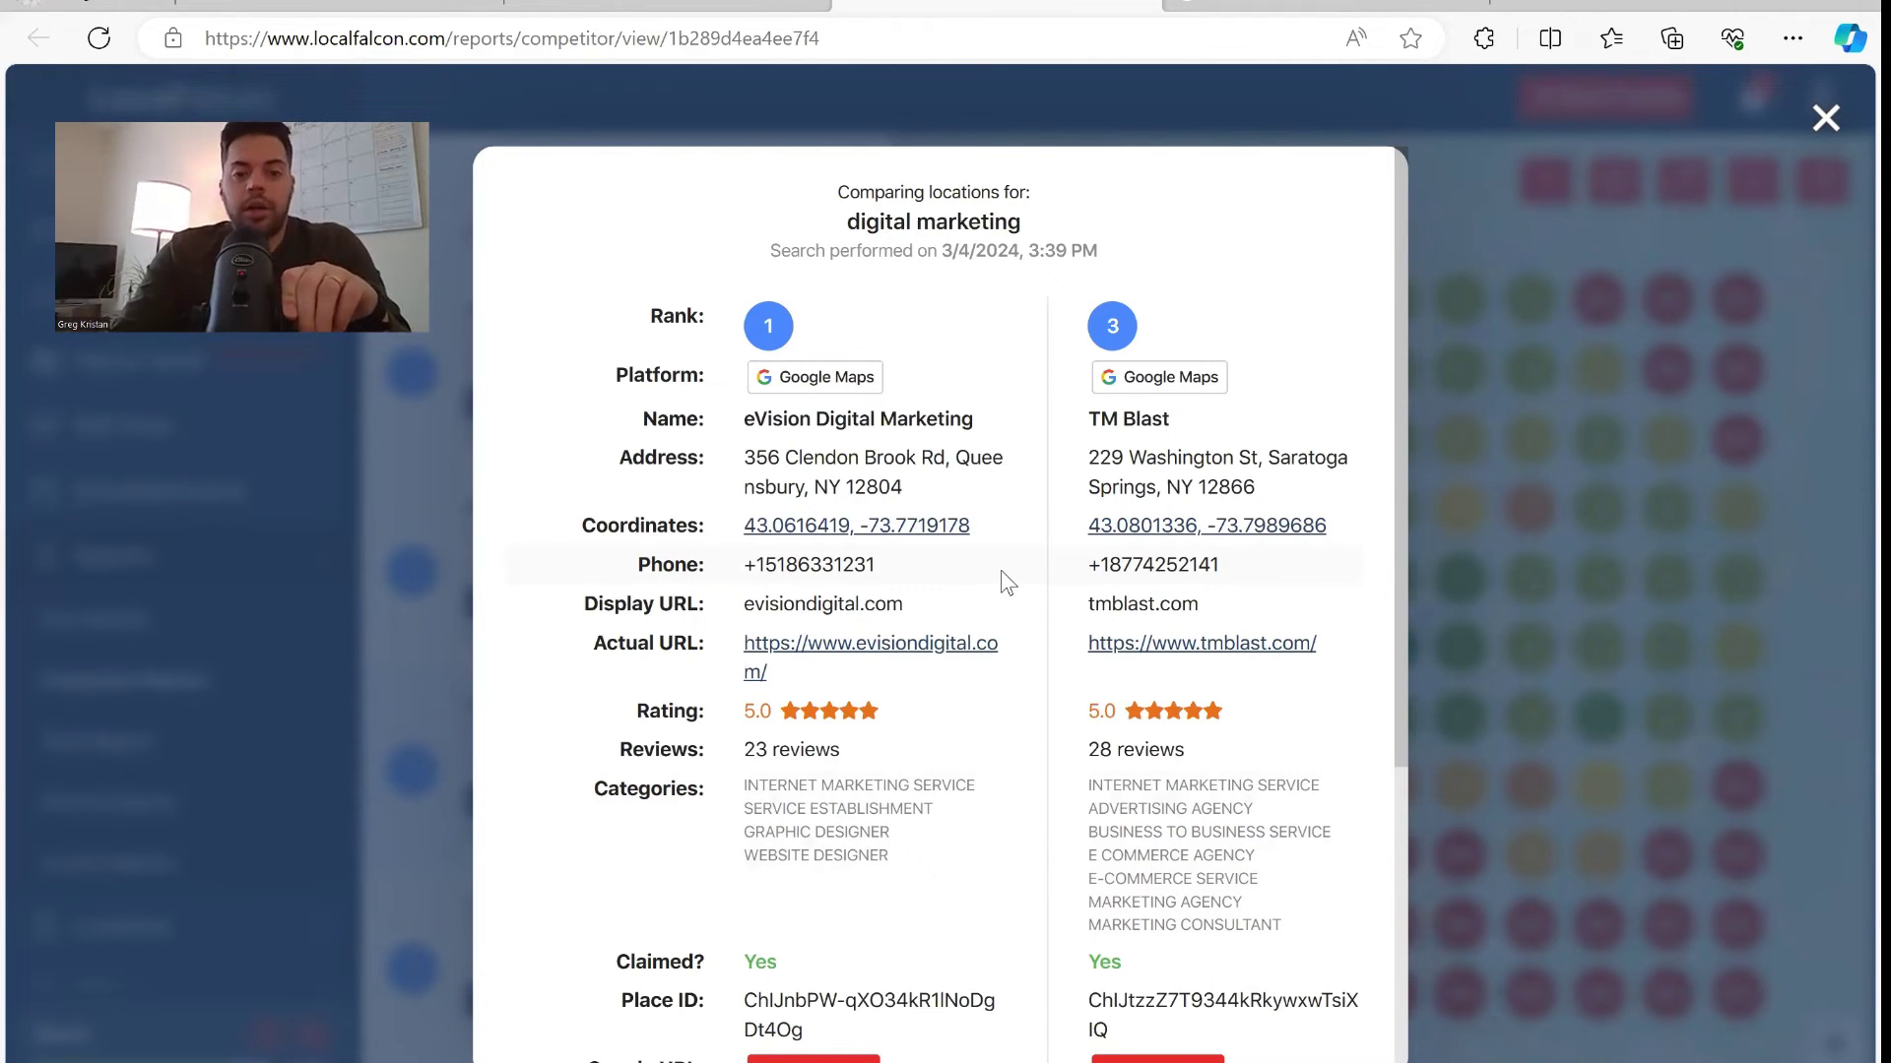
Scroll through the comparison: eVision SoLV 62.81, rank 1 versus TM Blast SoLV 42.98, rank 3.
{"action": "scroll", "coordinate": [1000, 570], "scroll_direction": "down", "scroll_amount": 1}
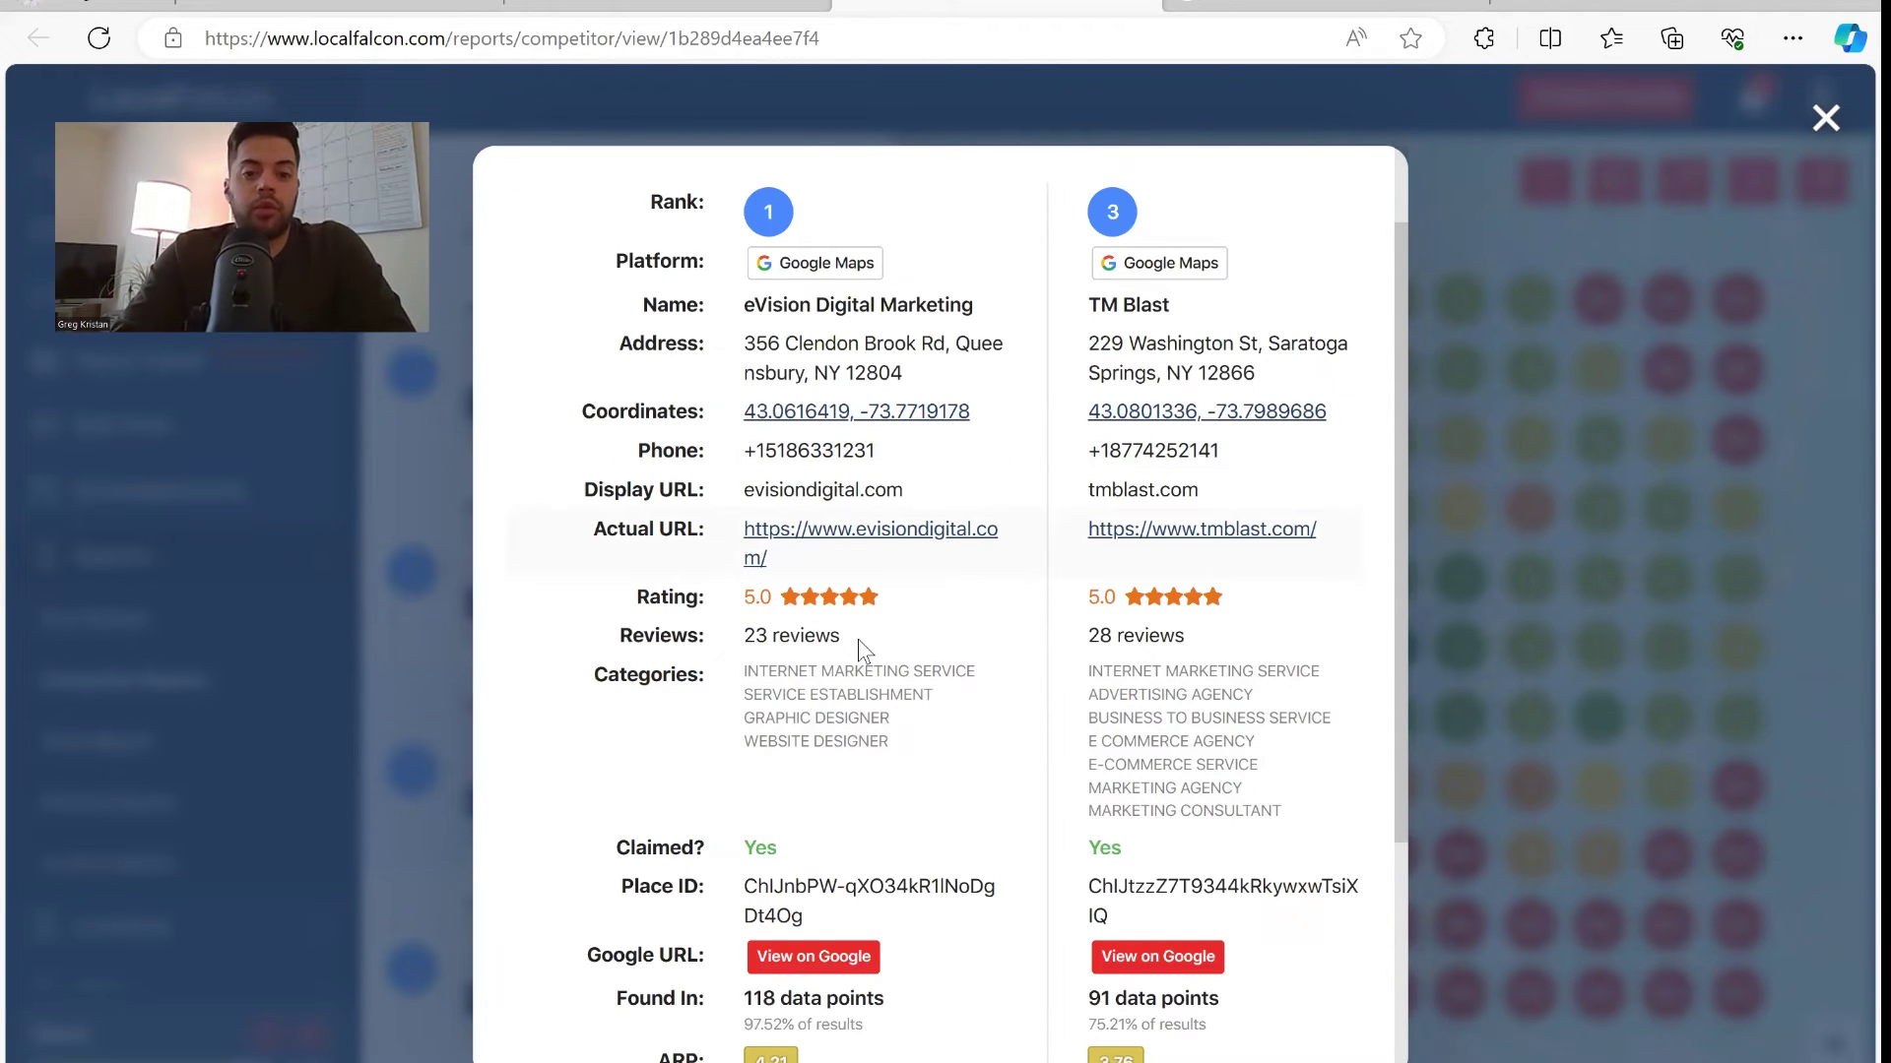
{"action": "scroll", "coordinate": [999, 601], "scroll_direction": "up", "scroll_amount": 1}
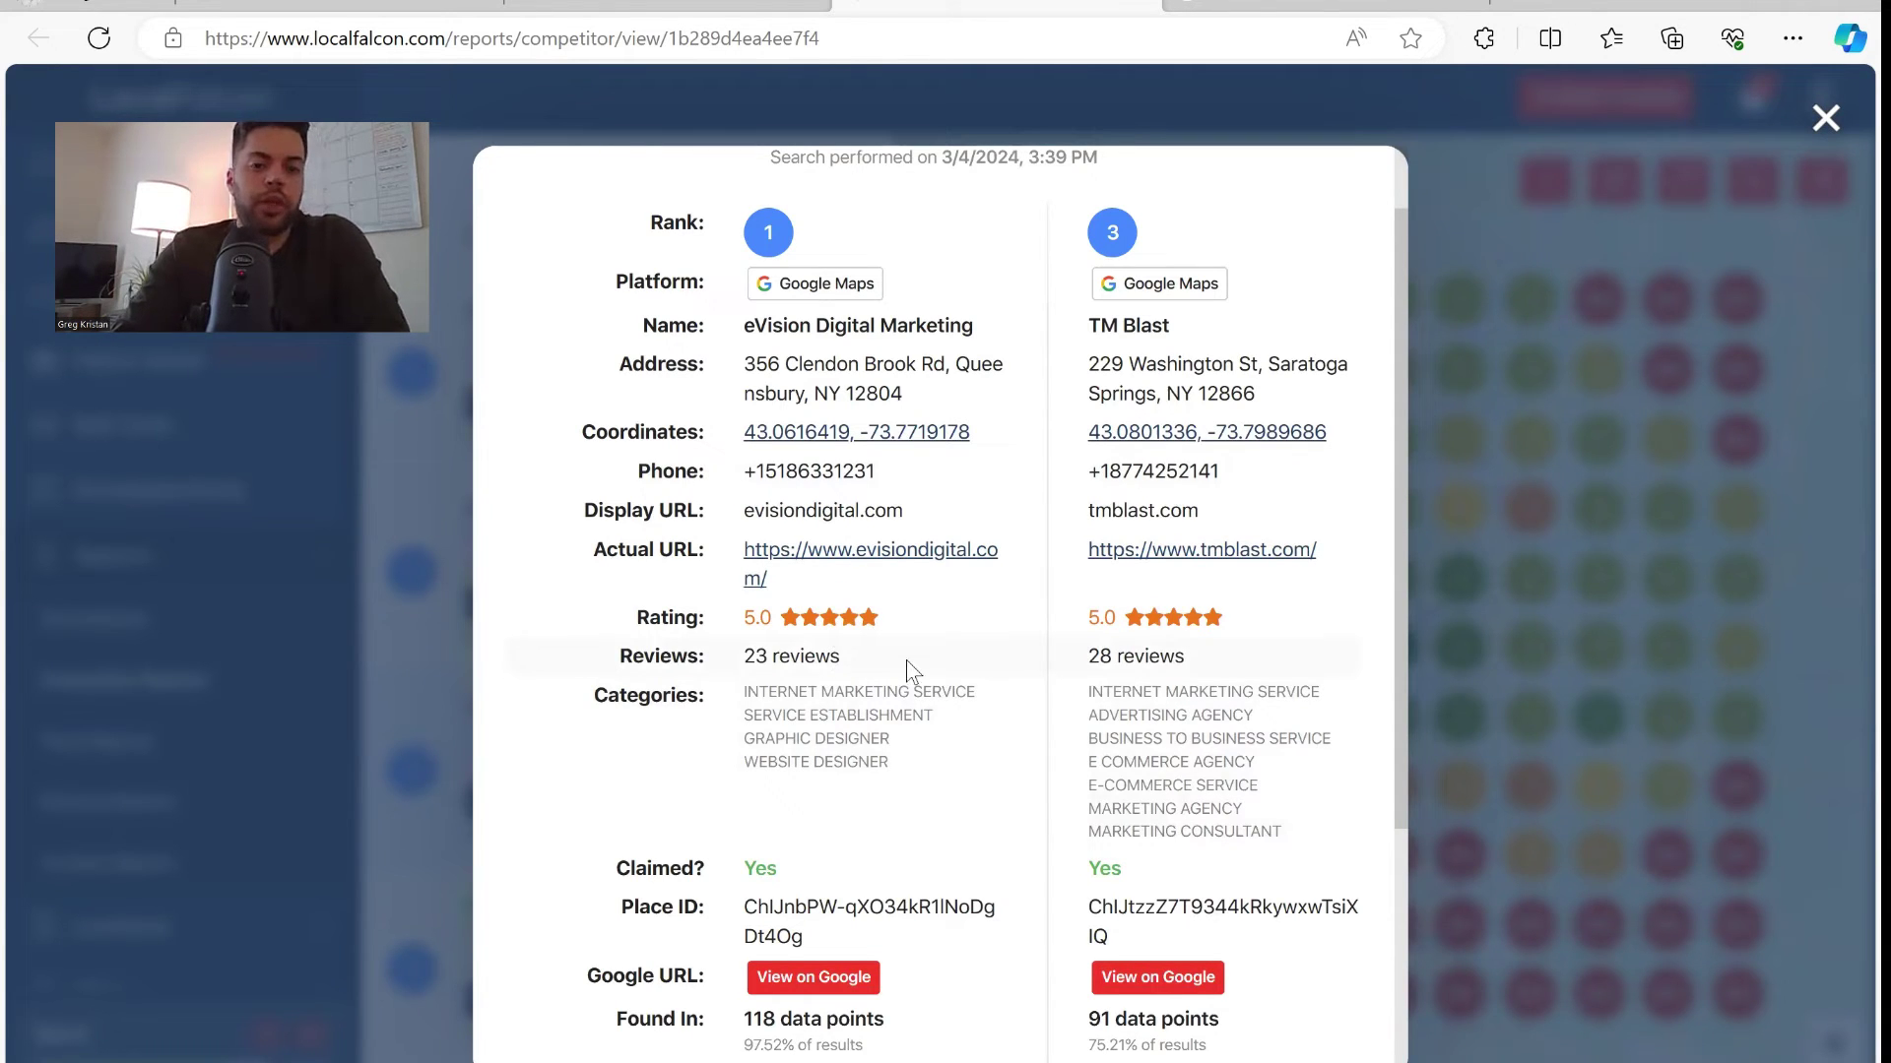
{"action": "scroll", "coordinate": [906, 659], "scroll_direction": "down", "scroll_amount": 3}
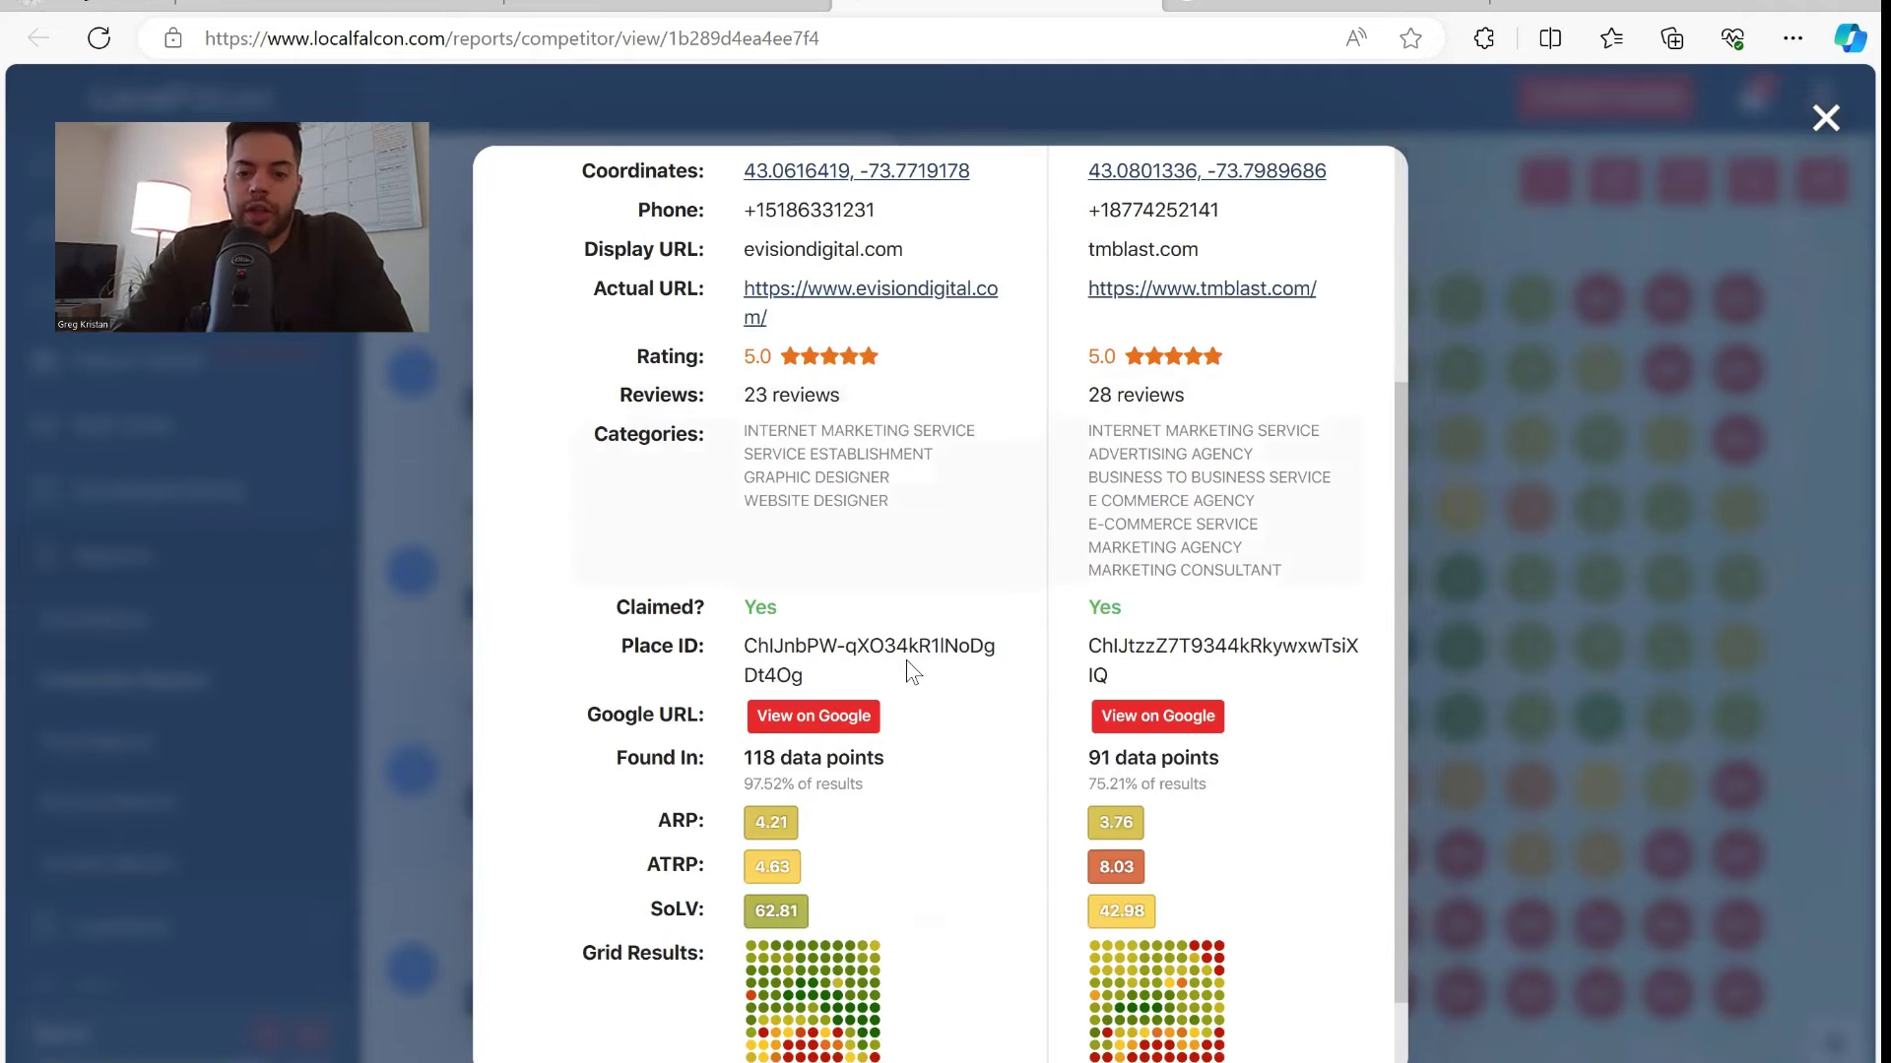
{"action": "scroll", "coordinate": [906, 662], "scroll_direction": "down", "scroll_amount": 1}
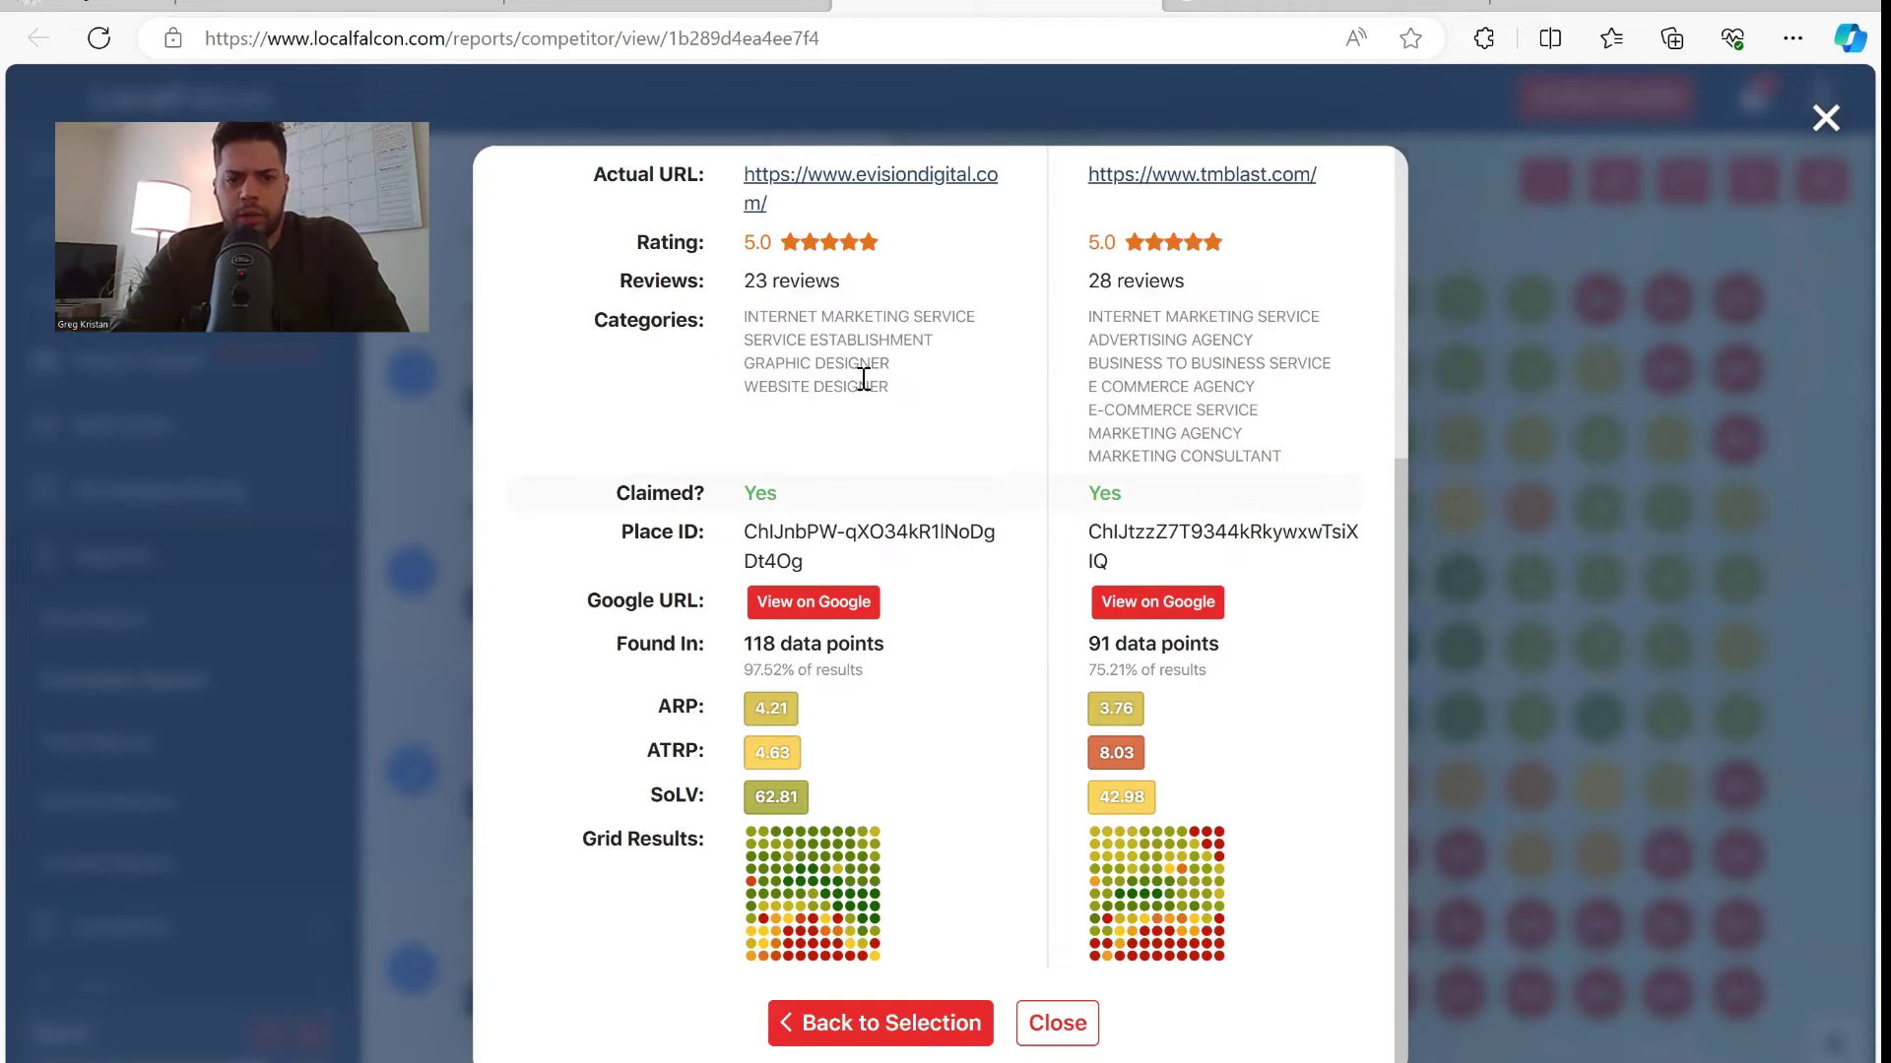
{"action": "scroll", "coordinate": [894, 389], "scroll_direction": "up", "scroll_amount": 1}
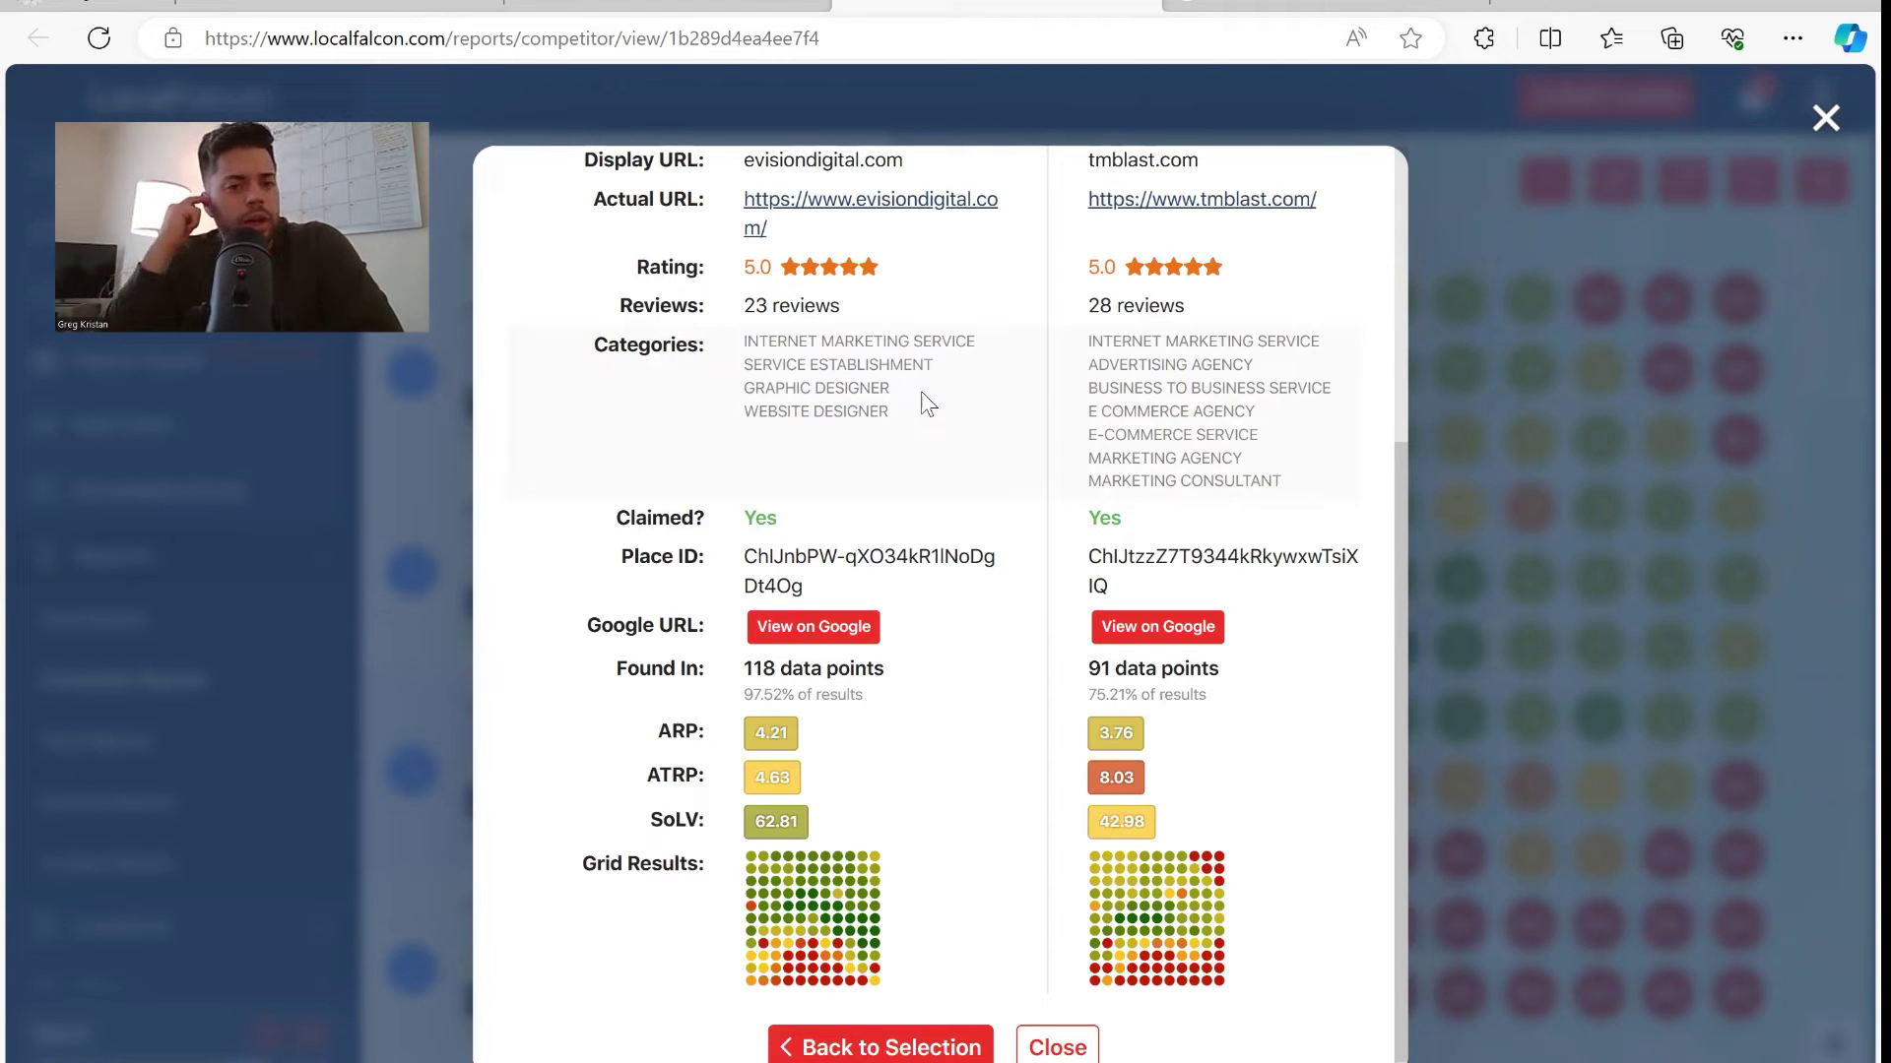
{"action": "scroll", "coordinate": [920, 391], "scroll_direction": "up", "scroll_amount": 3}
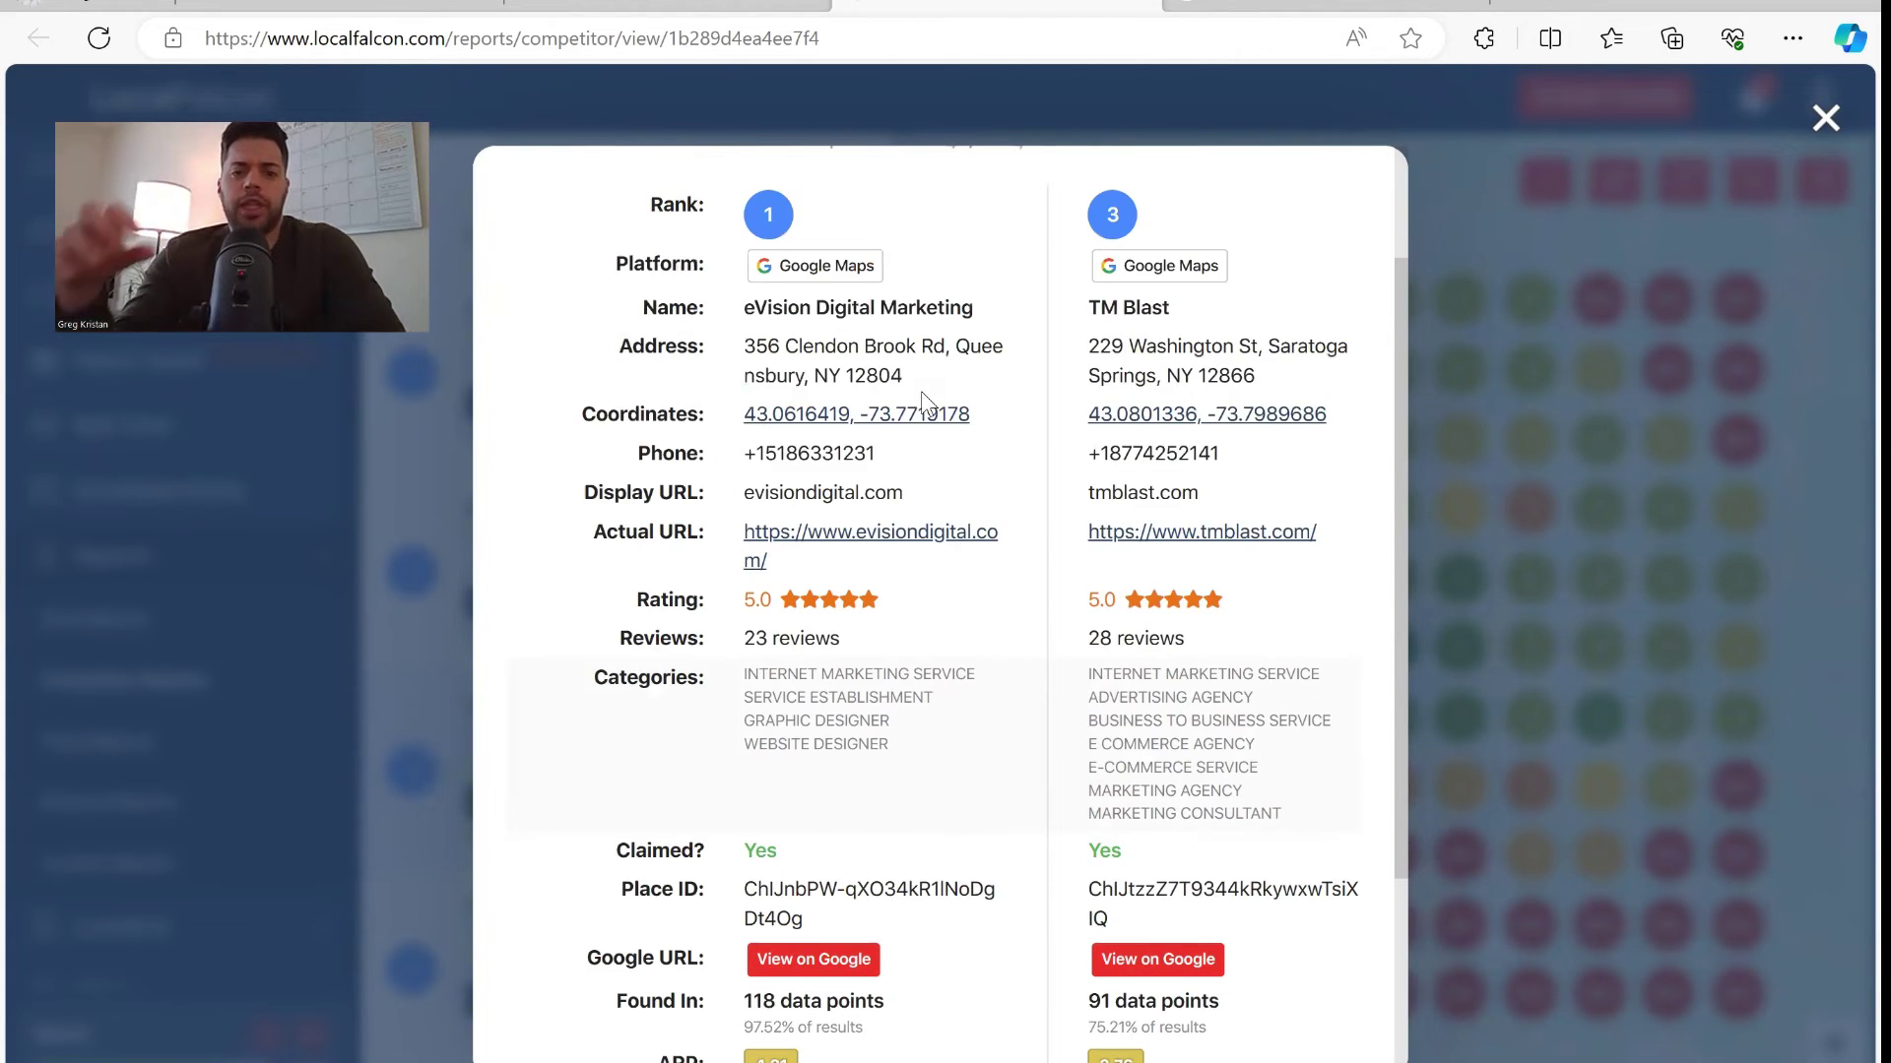
{"action": "scroll", "coordinate": [919, 392], "scroll_direction": "up", "scroll_amount": 1}
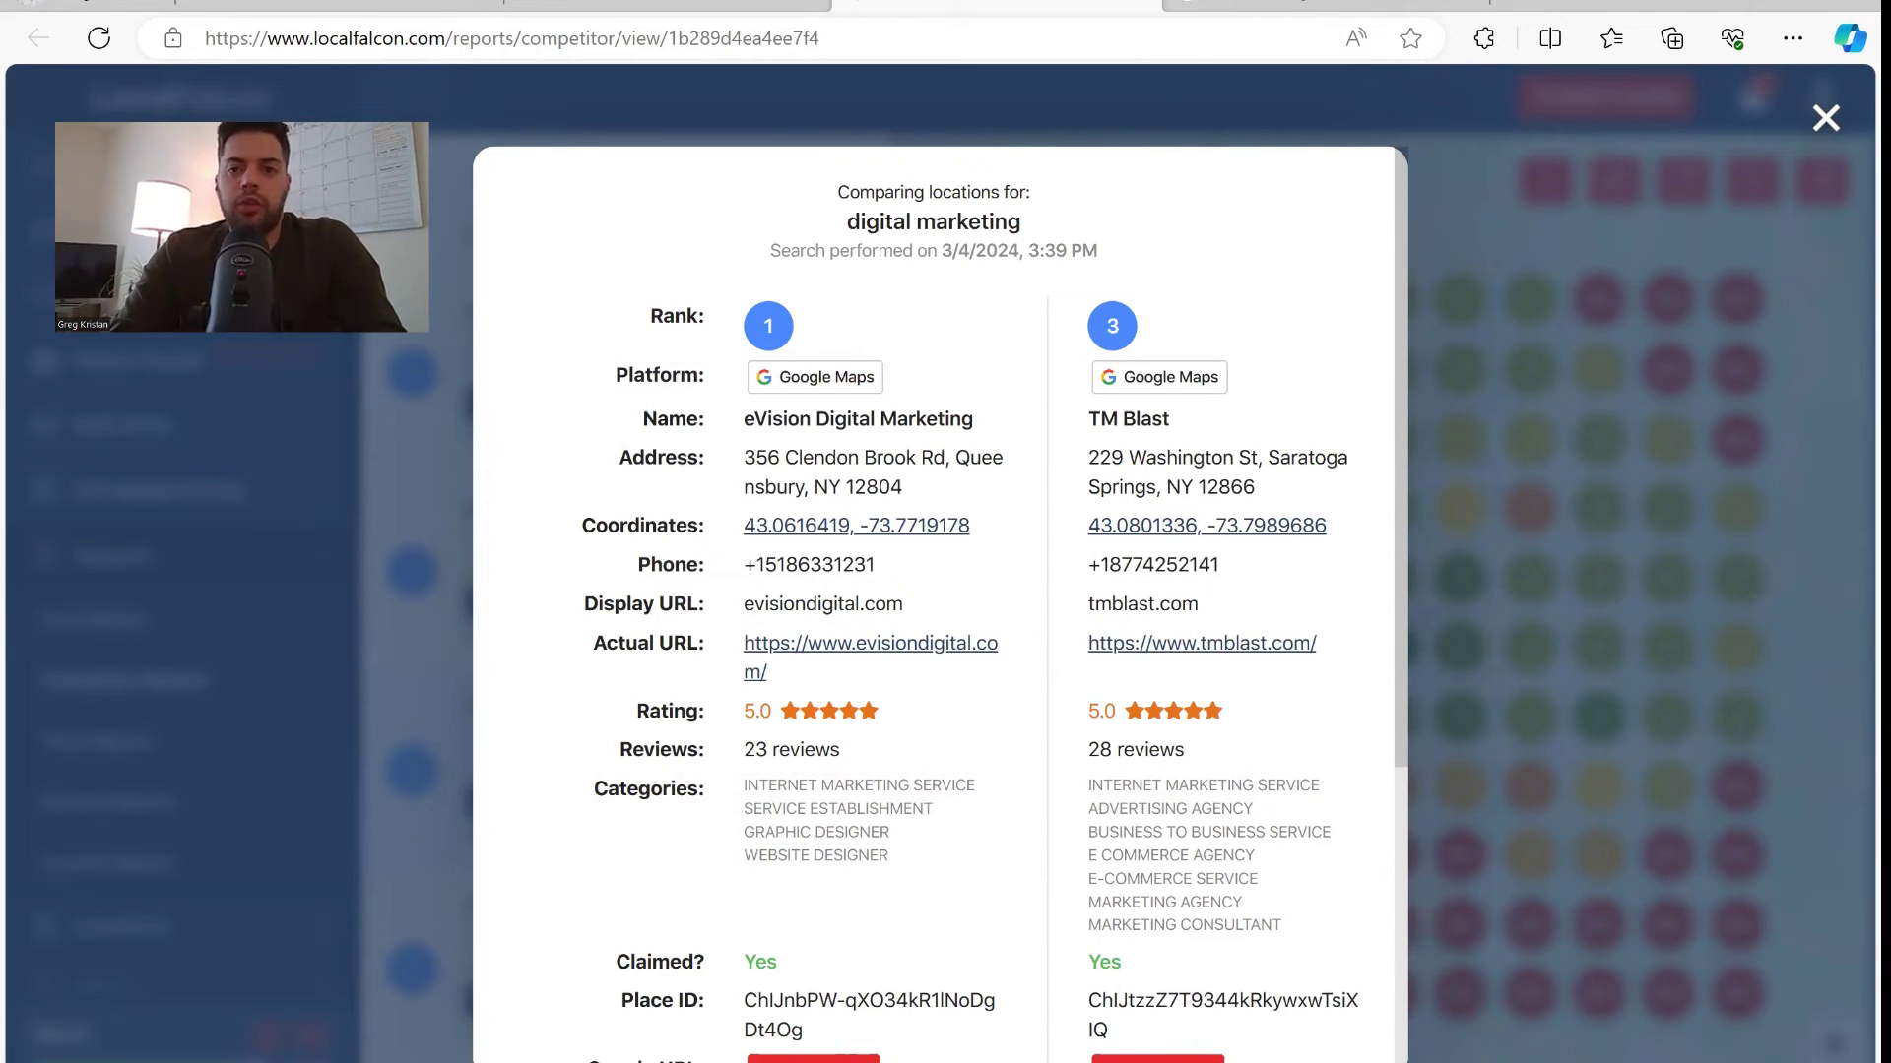
Find 'digital marketing' (188) in TM Blast's Searches breakdown, then return to the Local Falcon scan report.
{"action": "key", "text": "ctrl+Tab"}
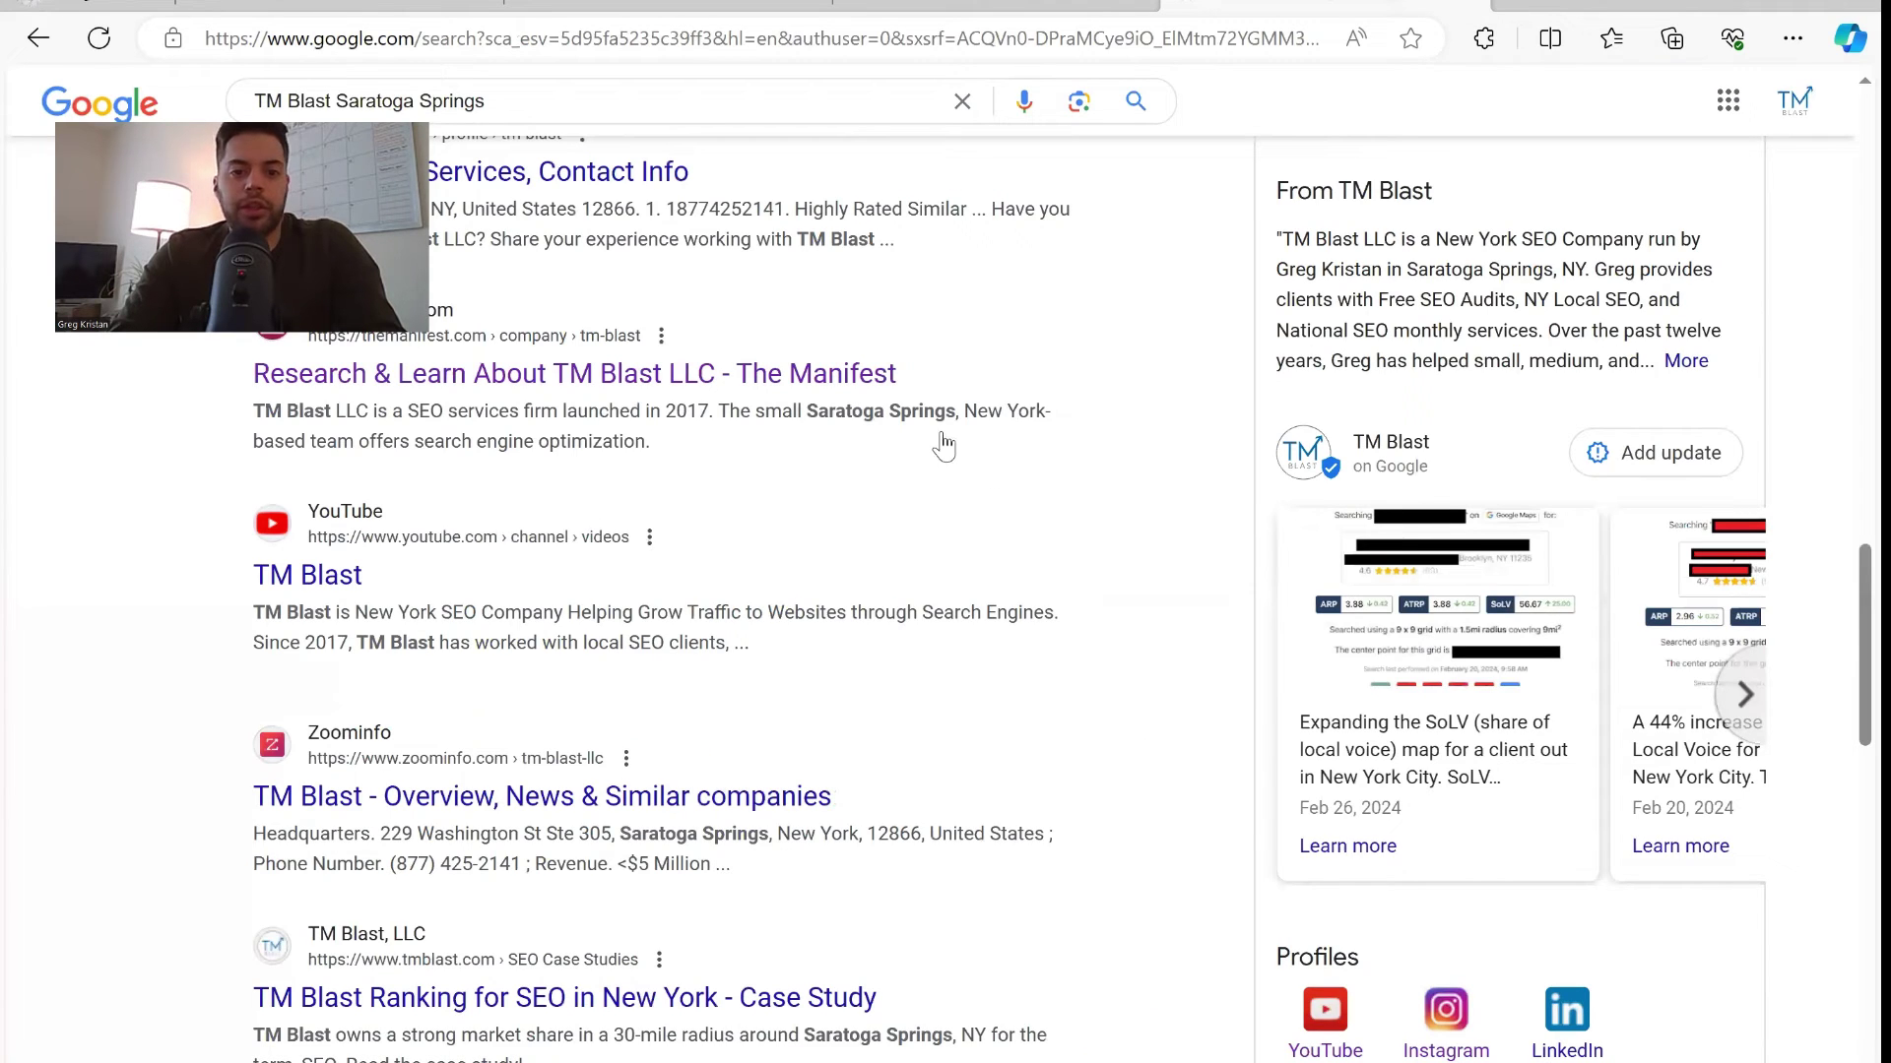
{"action": "scroll", "coordinate": [942, 443], "scroll_direction": "up", "scroll_amount": 10}
{"action": "left_click", "coordinate": [940, 443]}
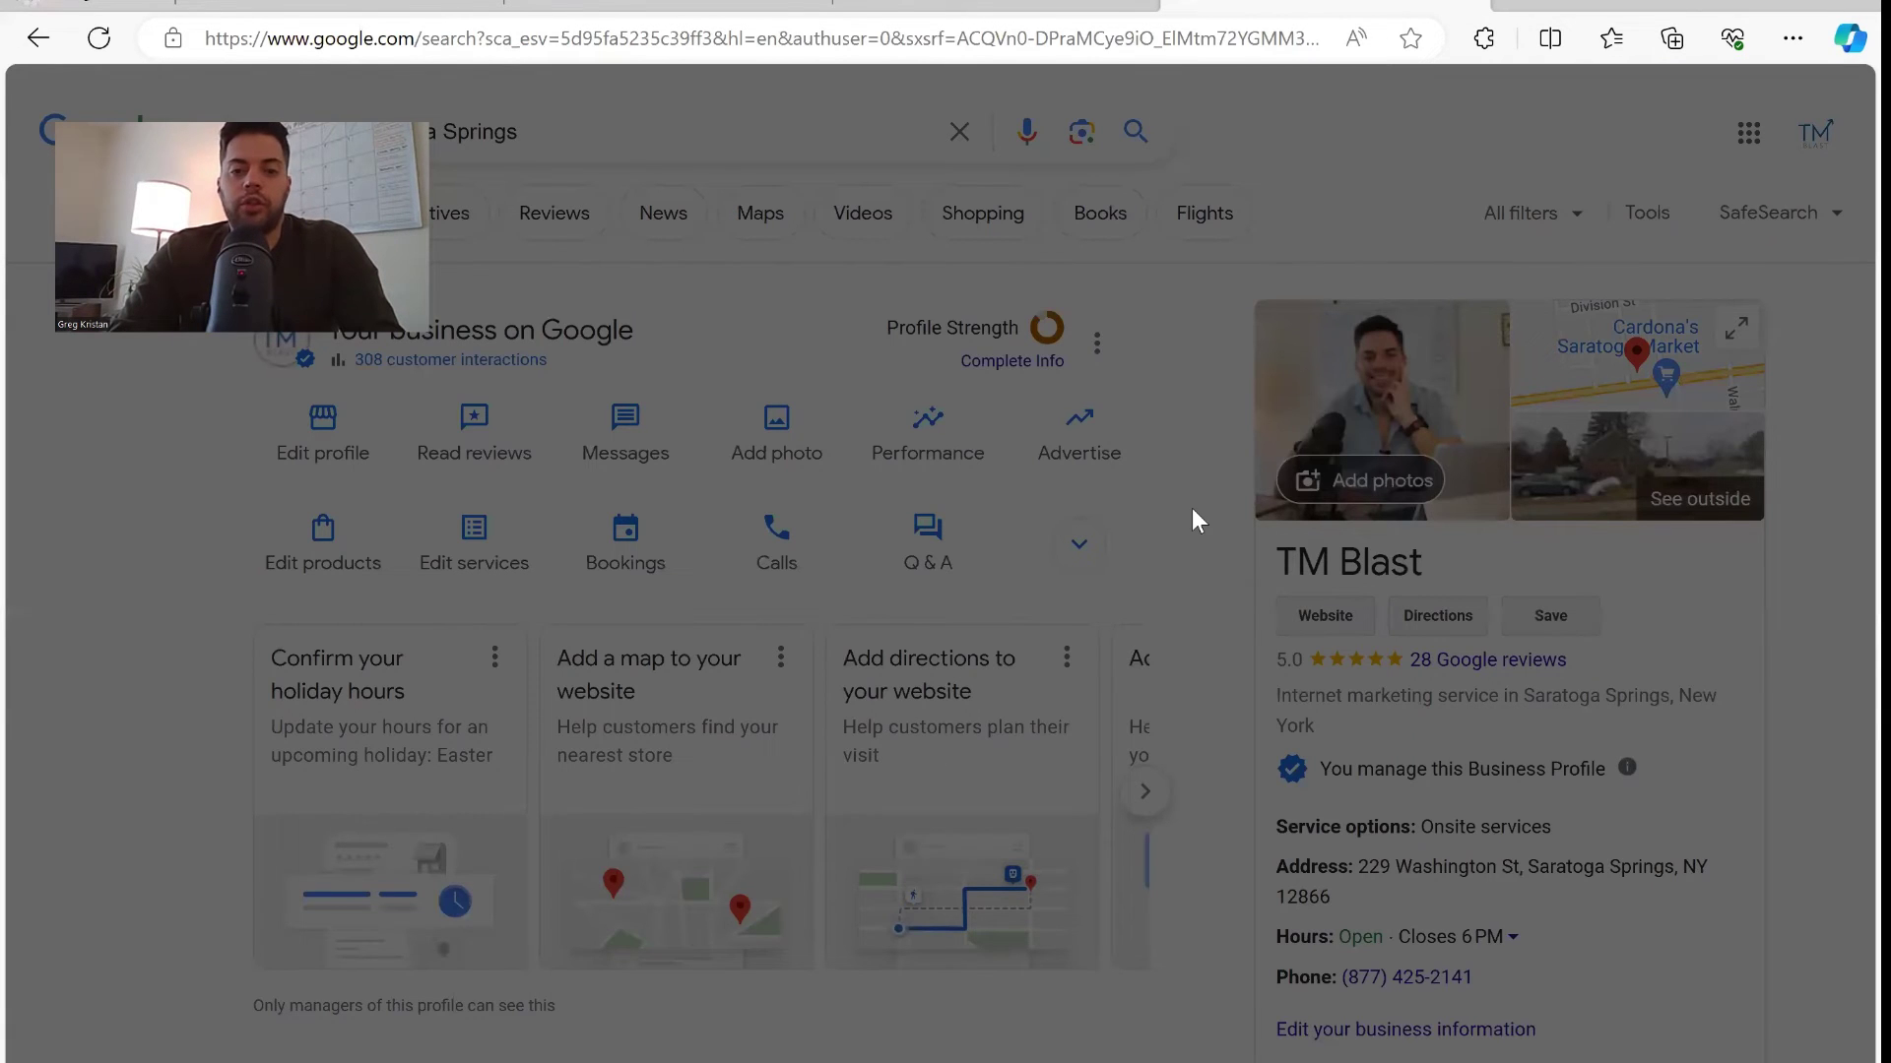
{"action": "scroll", "coordinate": [1042, 658], "scroll_direction": "down", "scroll_amount": 5}
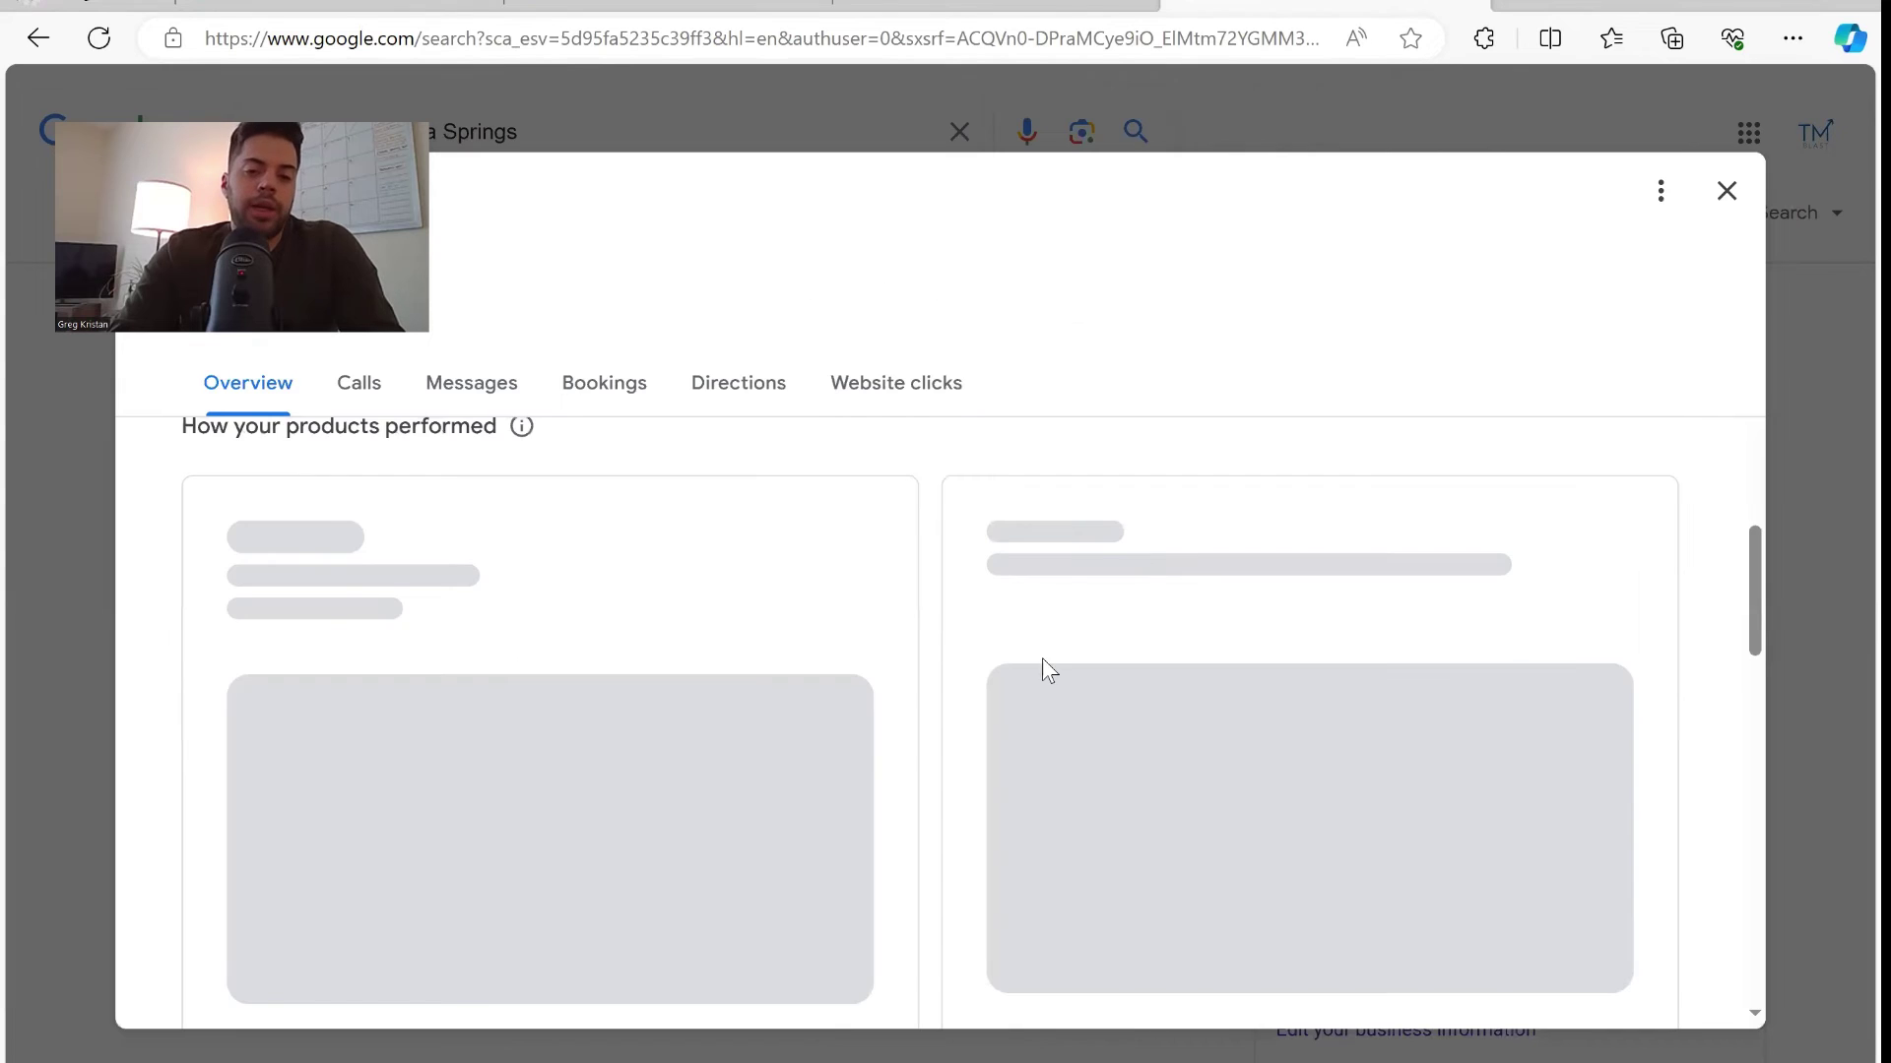
{"action": "scroll", "coordinate": [1062, 601], "scroll_direction": "down", "scroll_amount": 1}
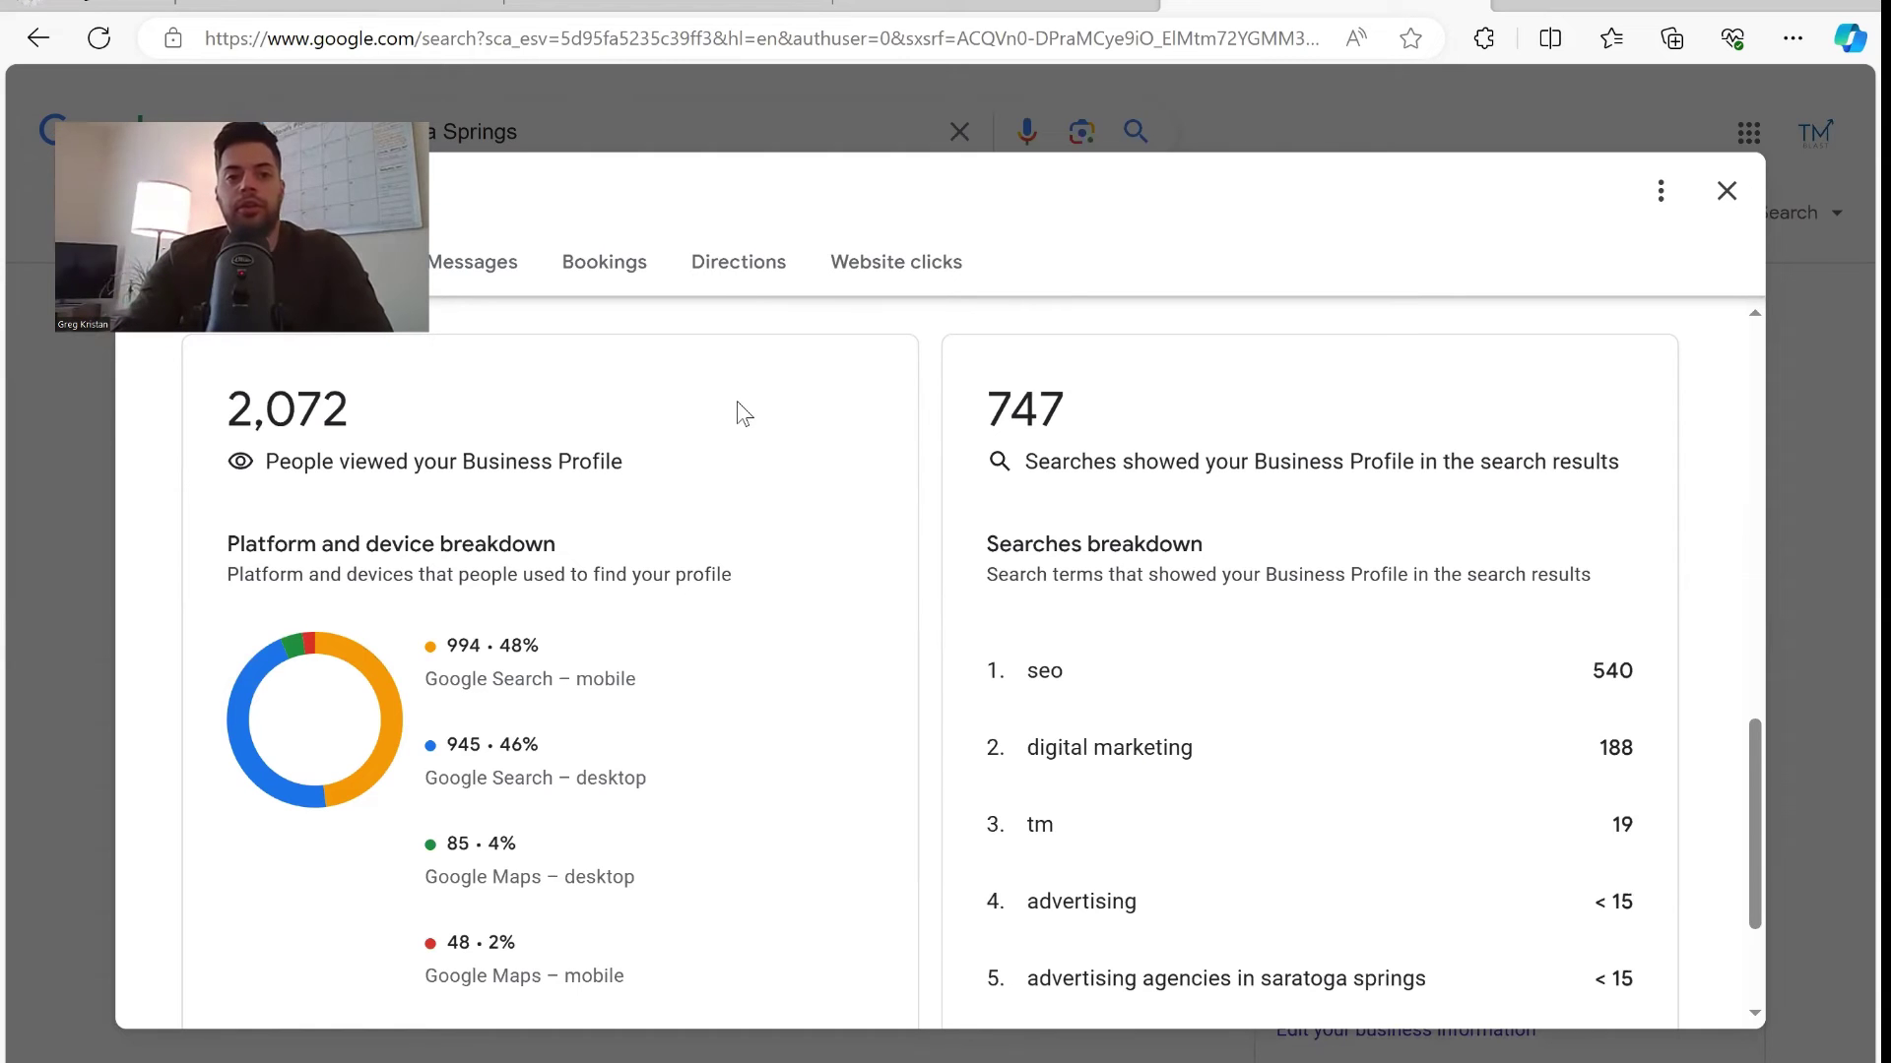
{"action": "left_click", "coordinate": [653, 4]}
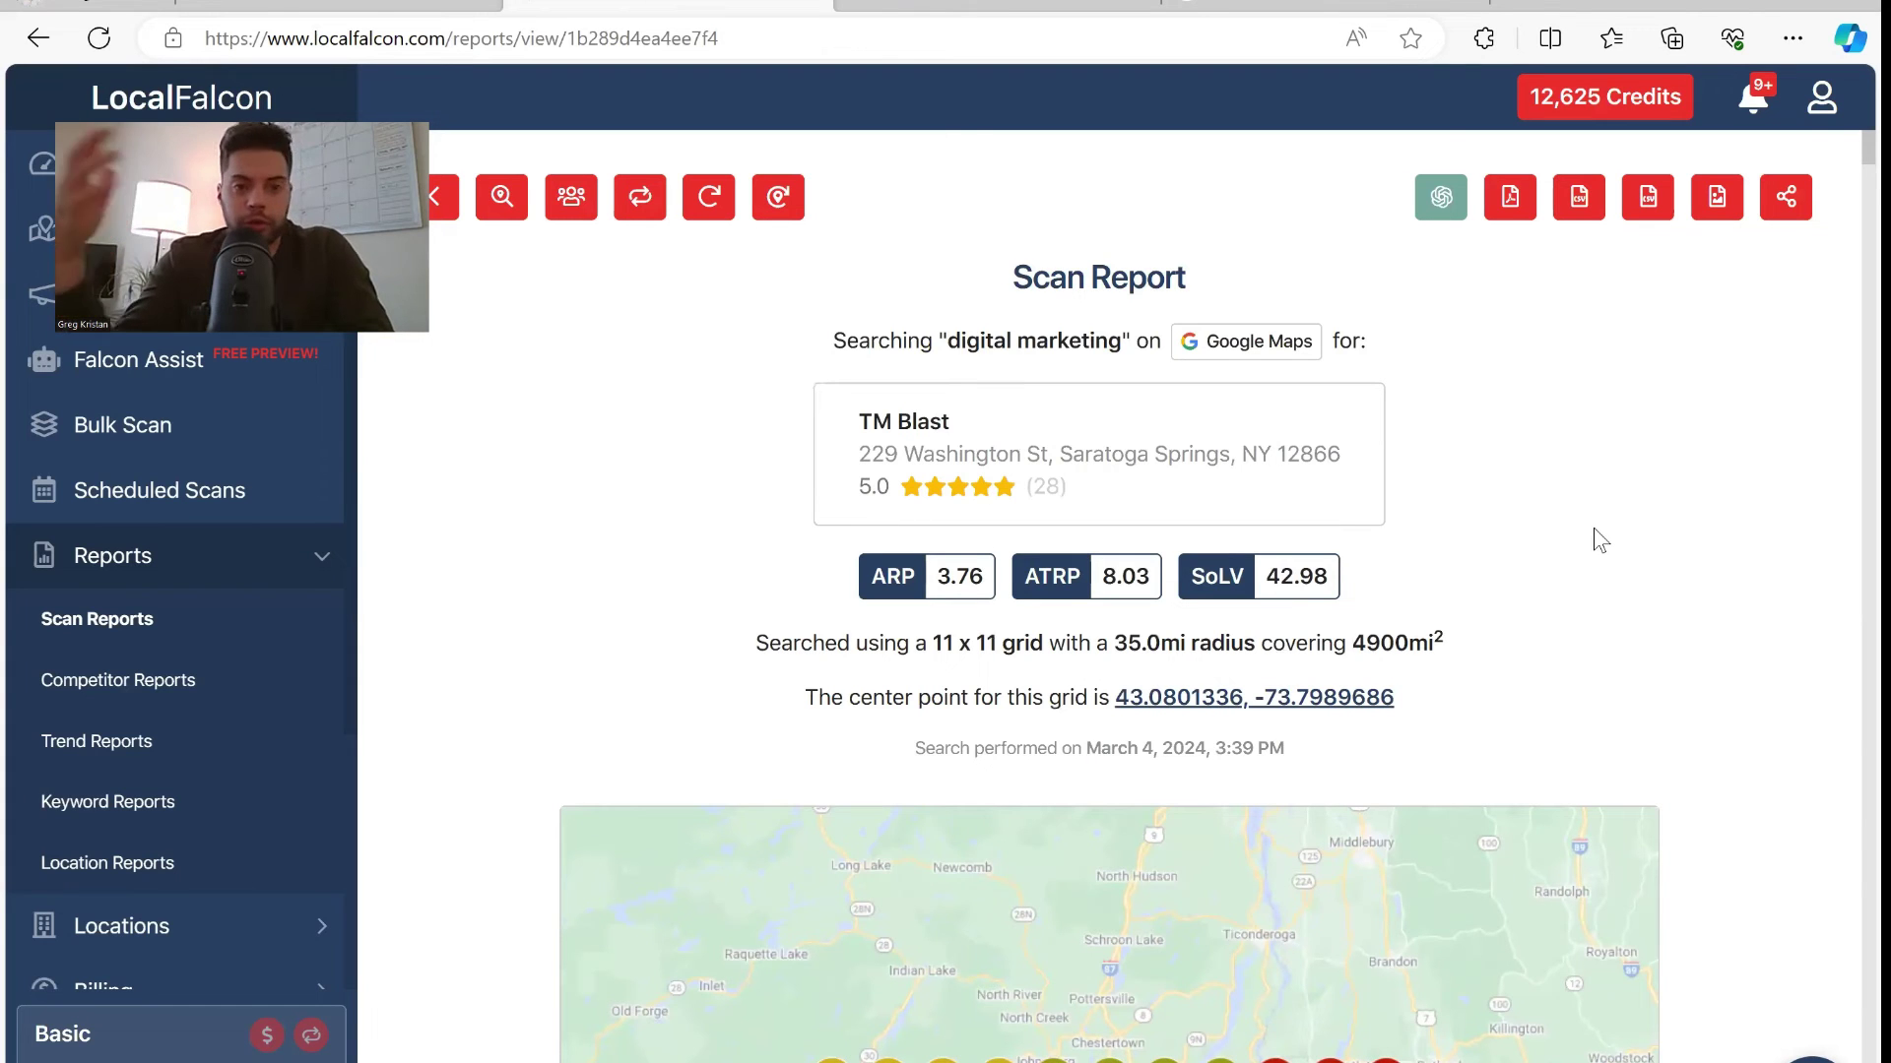
Inspect TM Blast's digital marketing grid map: central top-1 ranks, 20+ positions in the southern rows.
{"action": "scroll", "coordinate": [1600, 540], "scroll_direction": "down", "scroll_amount": 5}
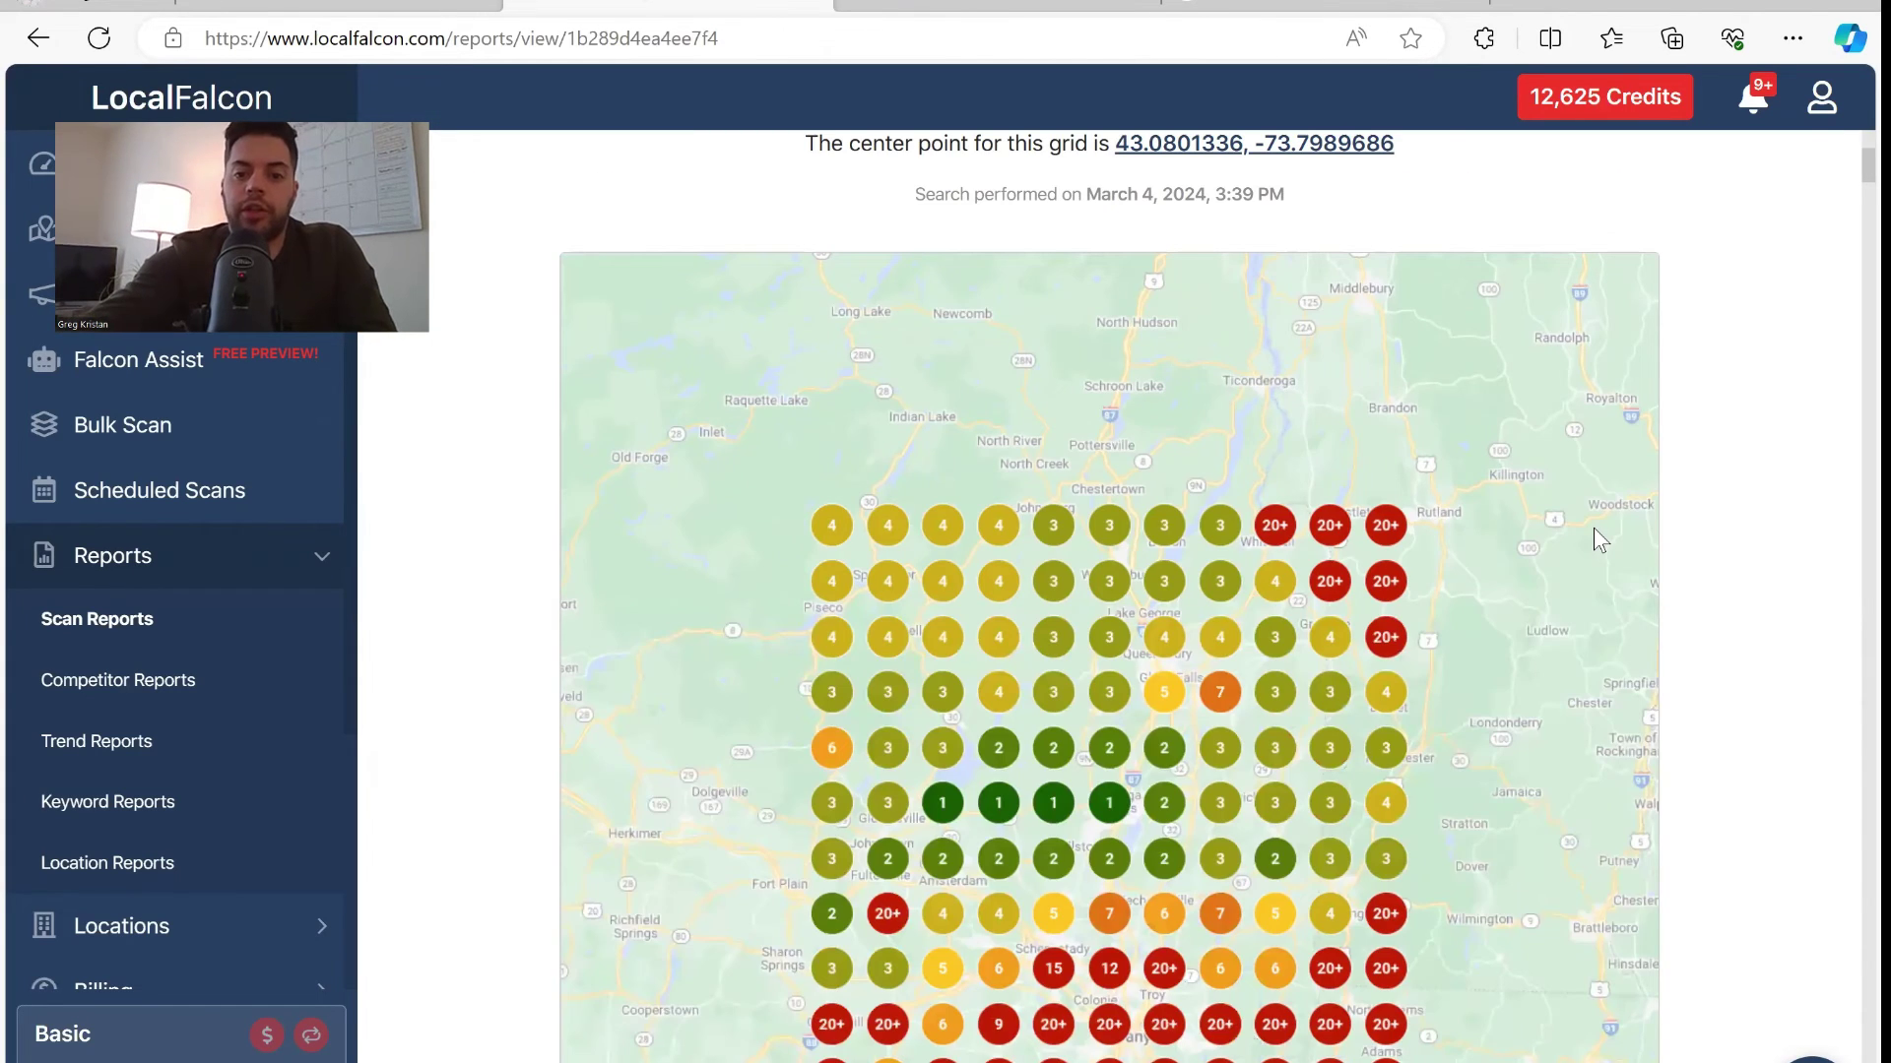
{"action": "scroll", "coordinate": [1594, 528], "scroll_direction": "up", "scroll_amount": 3}
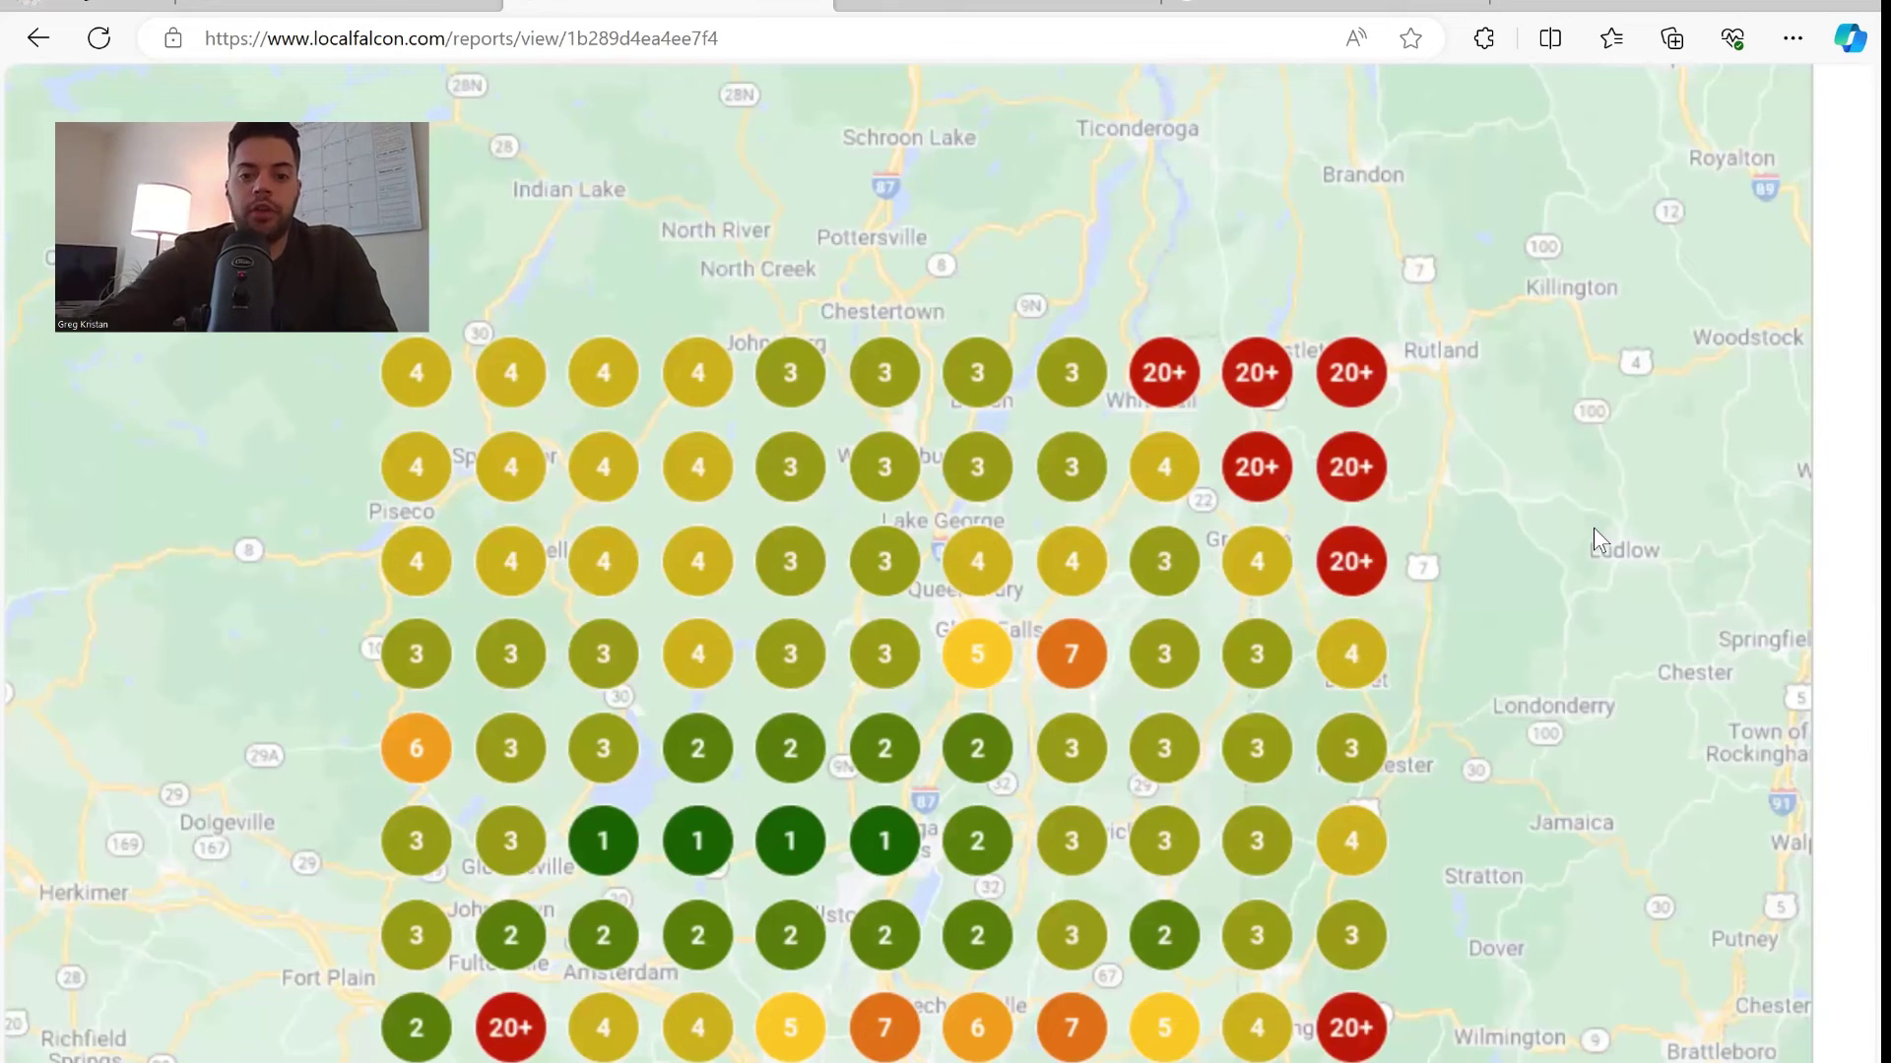
{"action": "scroll", "coordinate": [1593, 528], "scroll_direction": "down", "scroll_amount": 3}
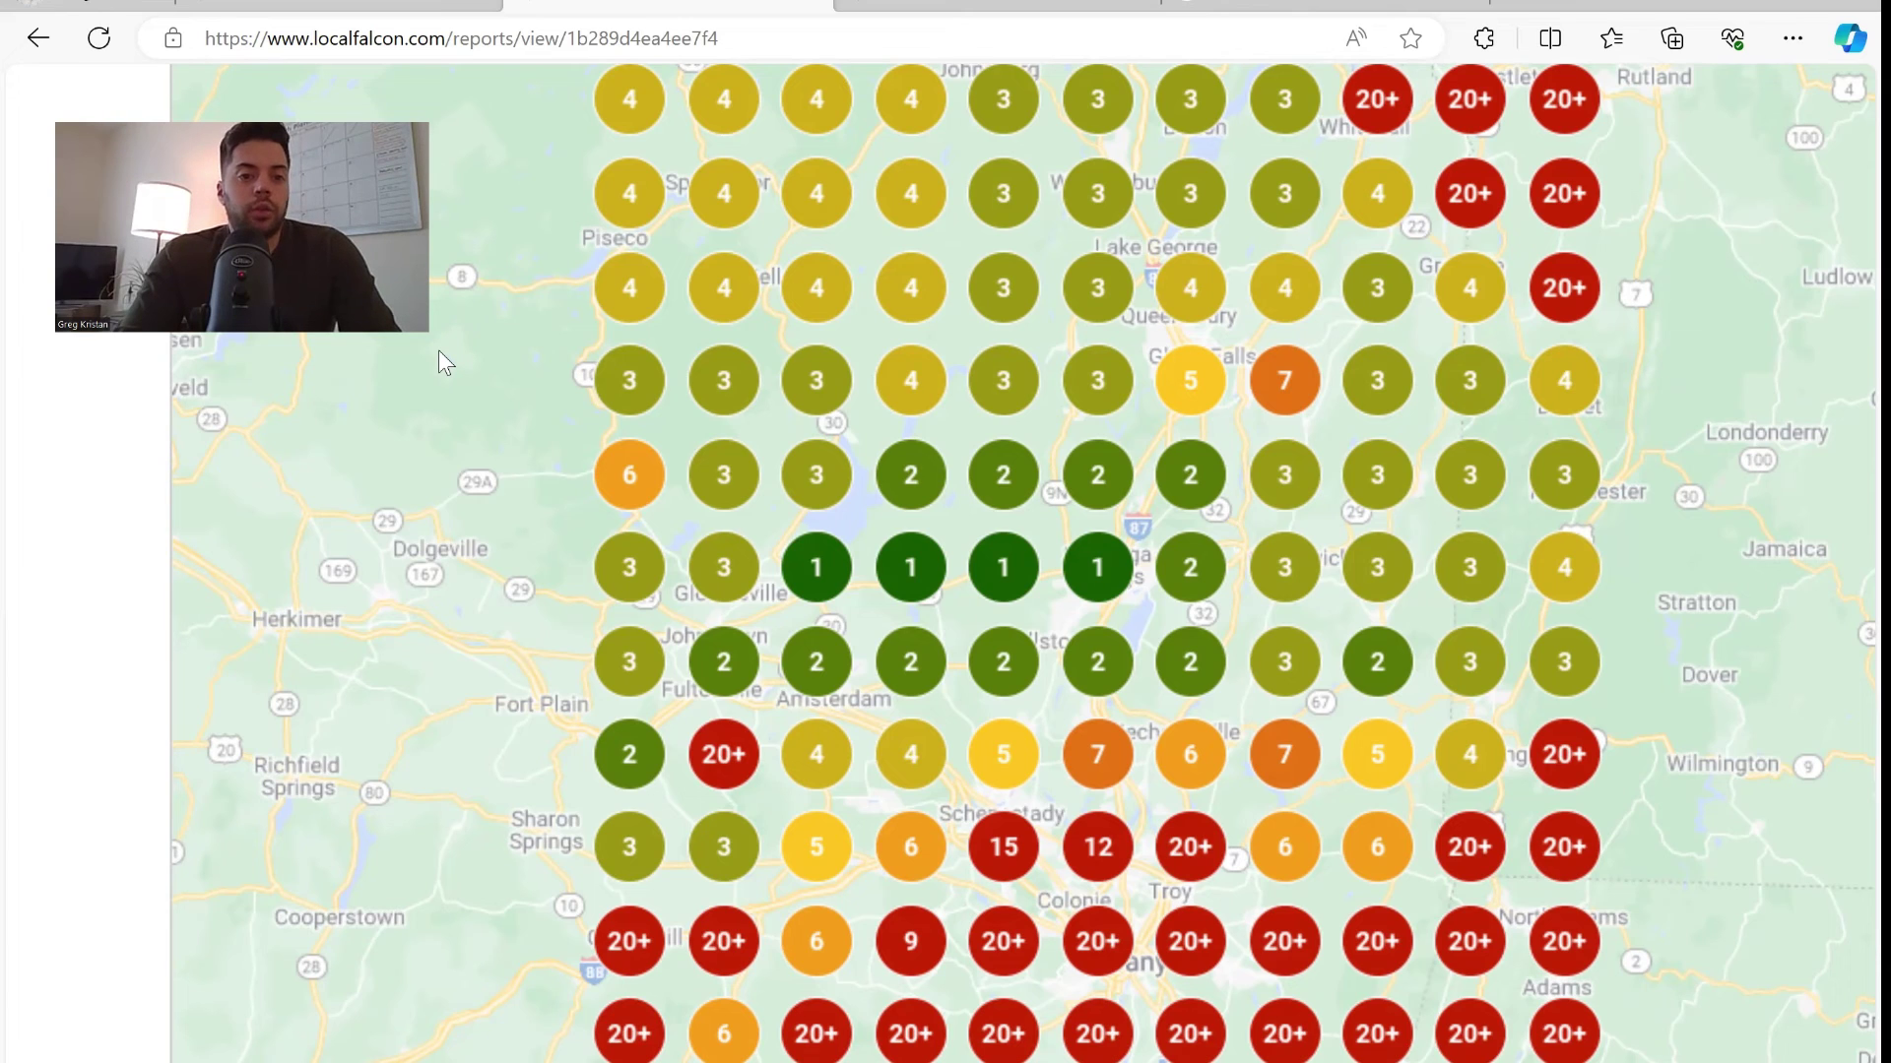
{"action": "left_click_drag", "start_coordinate": [439, 351], "coordinate": [533, 408]}
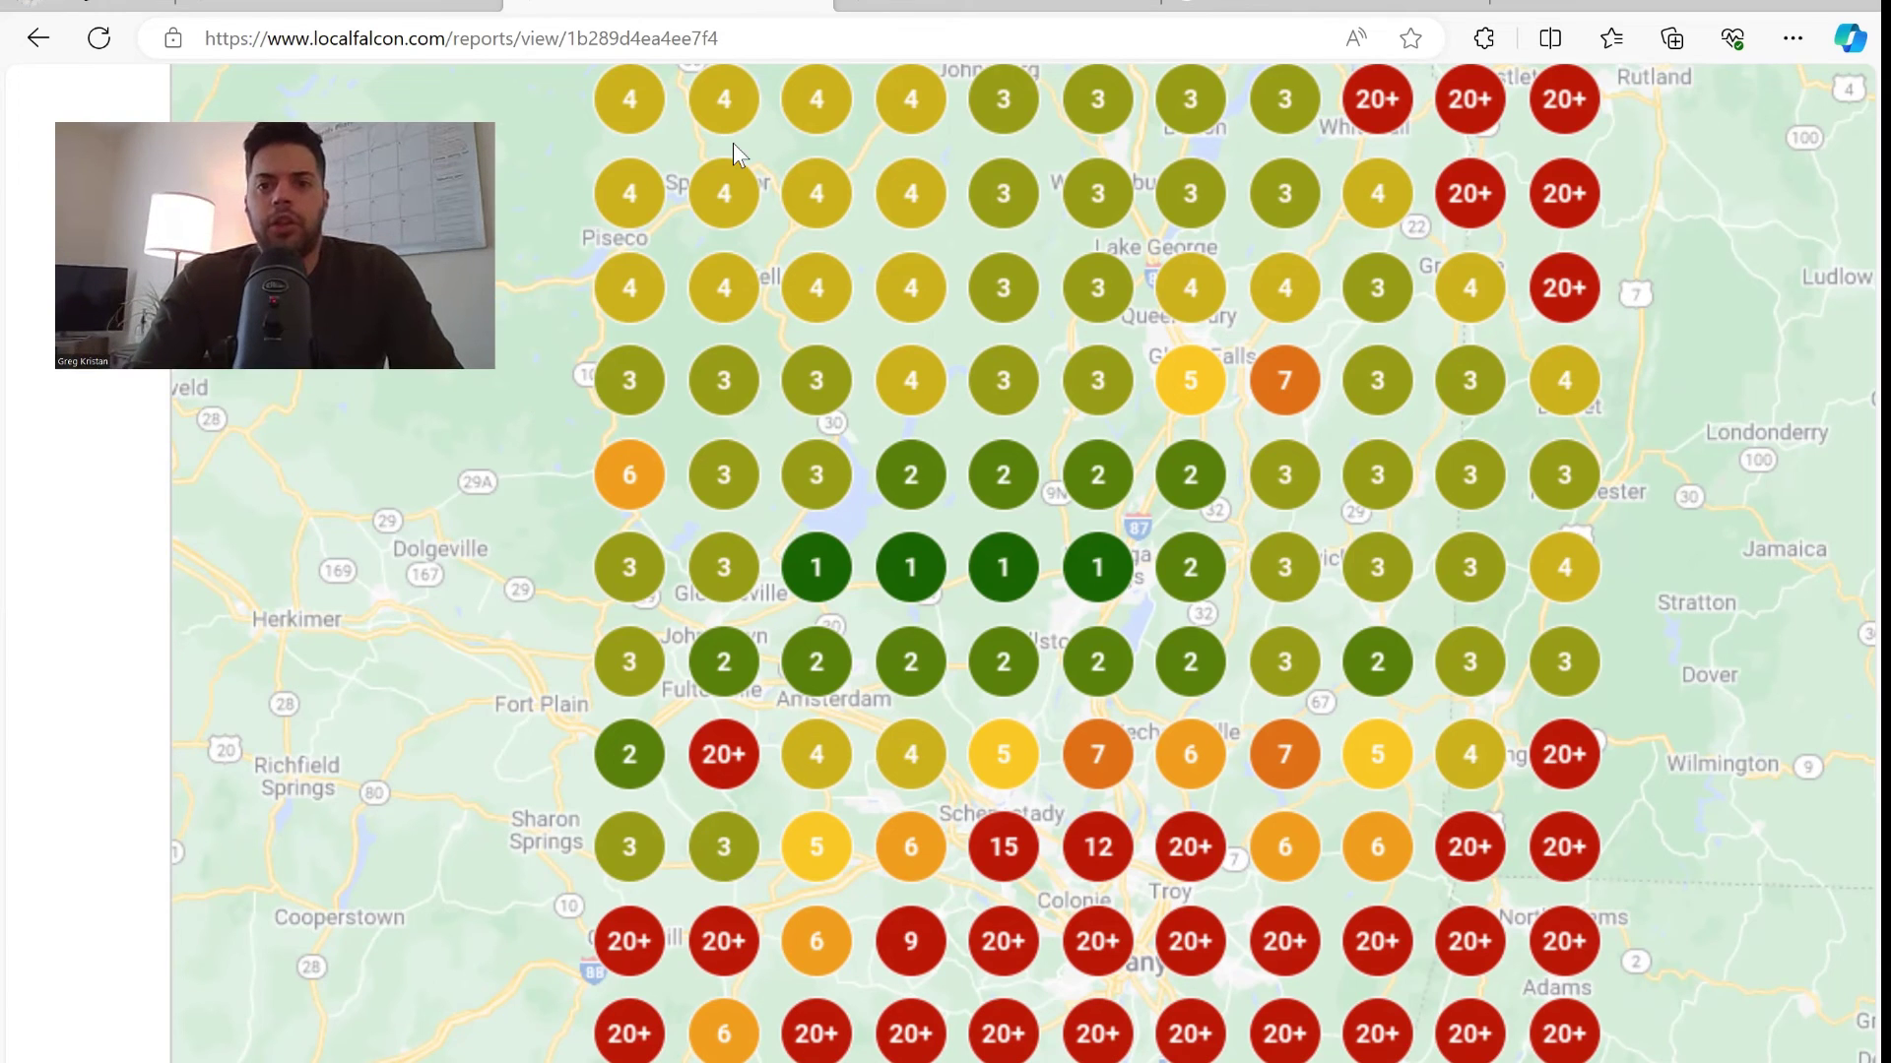
{"action": "left_click", "coordinate": [1379, 8]}
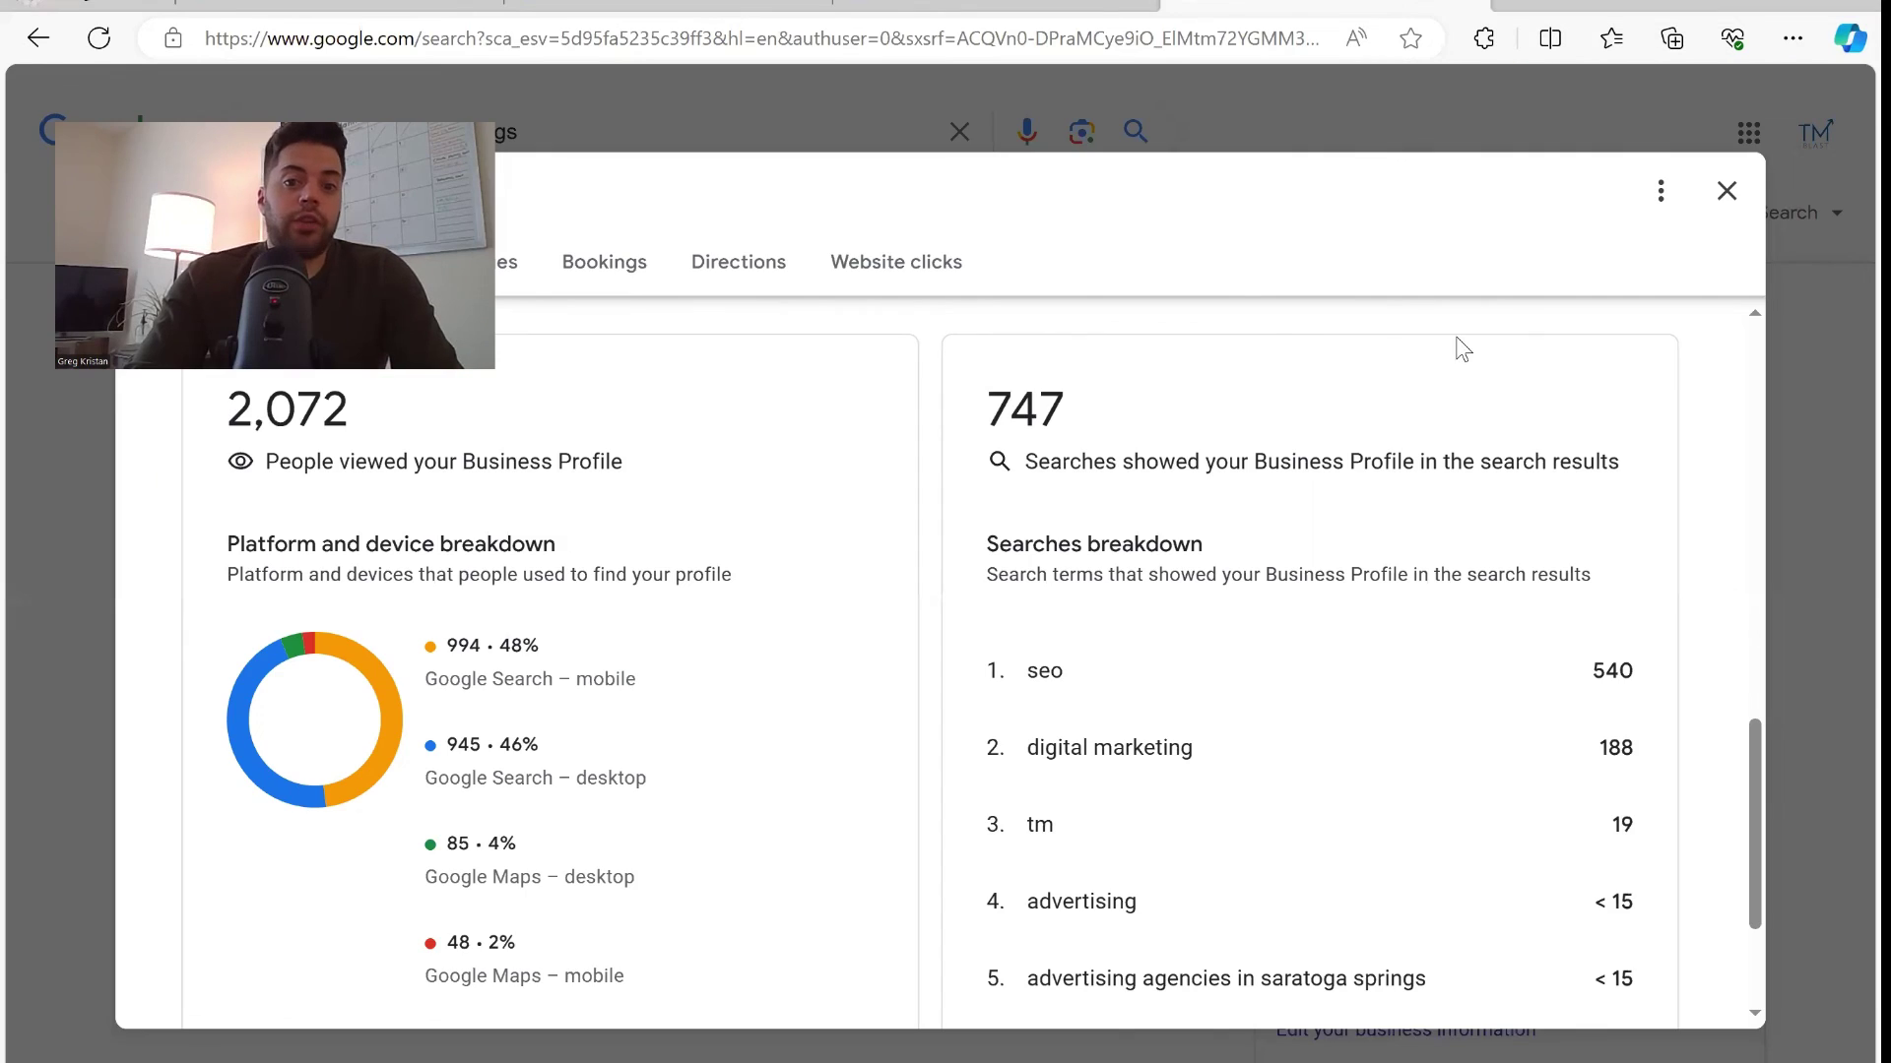